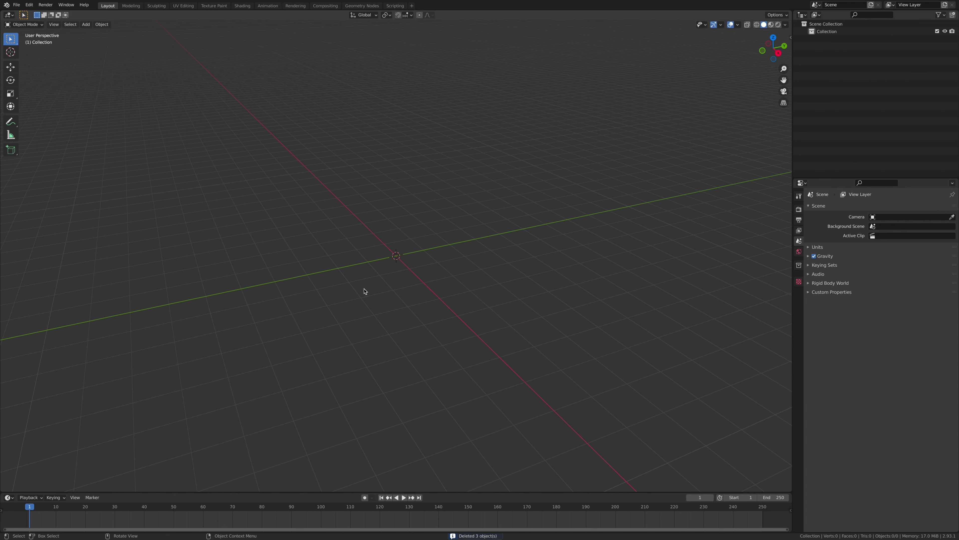
# Add an ico sphere mesh at the centre of the empty scene
pyautogui.hotkey('shift', 'a')
pyautogui.moveTo(364, 289)
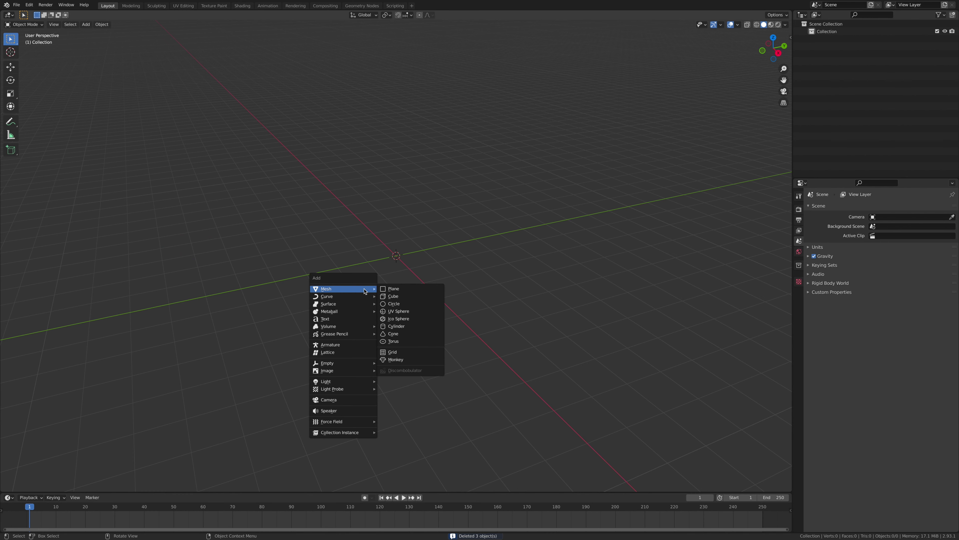
pyautogui.click(409, 318)
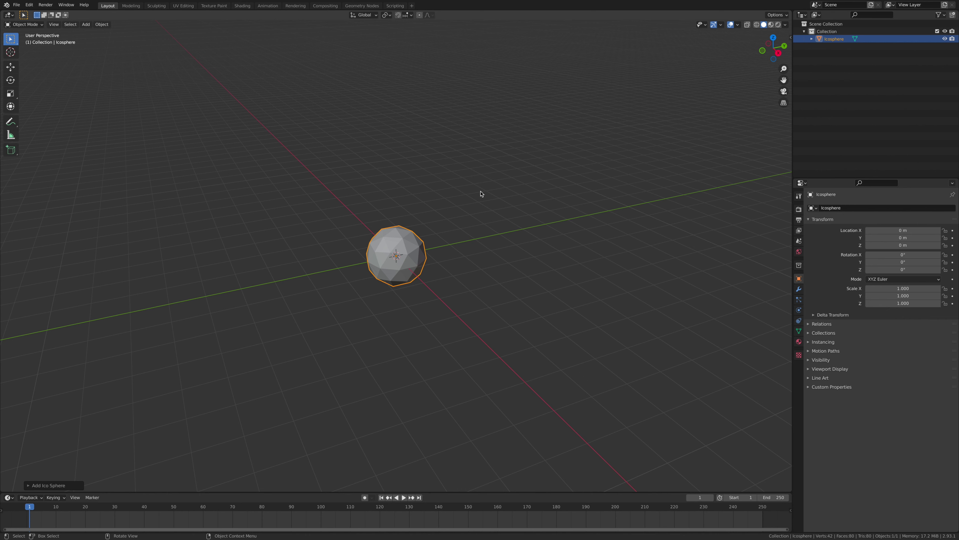
# Subdivide the entire ico sphere mesh with 10 cuts and a smoothness of 1, and return to Object Mode
pyautogui.press('Tab')
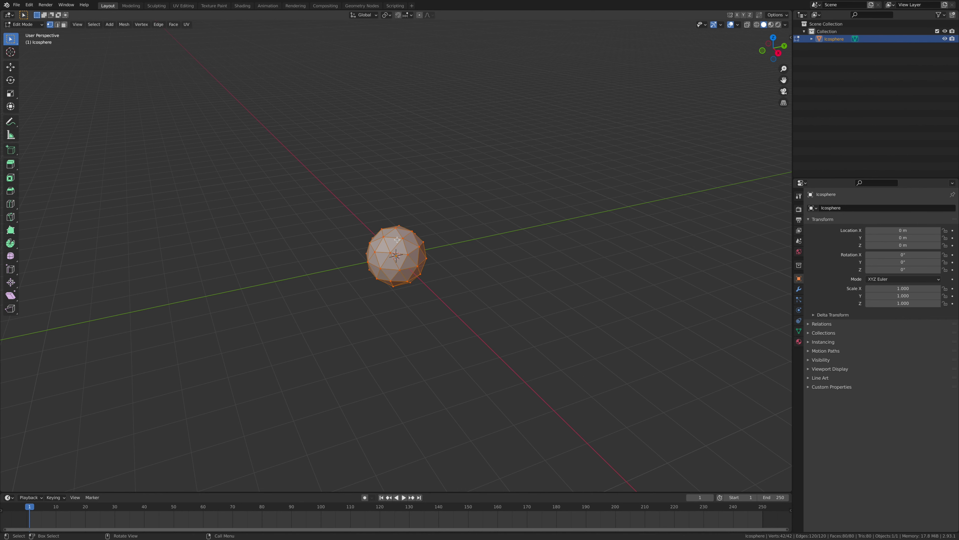
pyautogui.rightClick(392, 237)
pyautogui.click(392, 236)
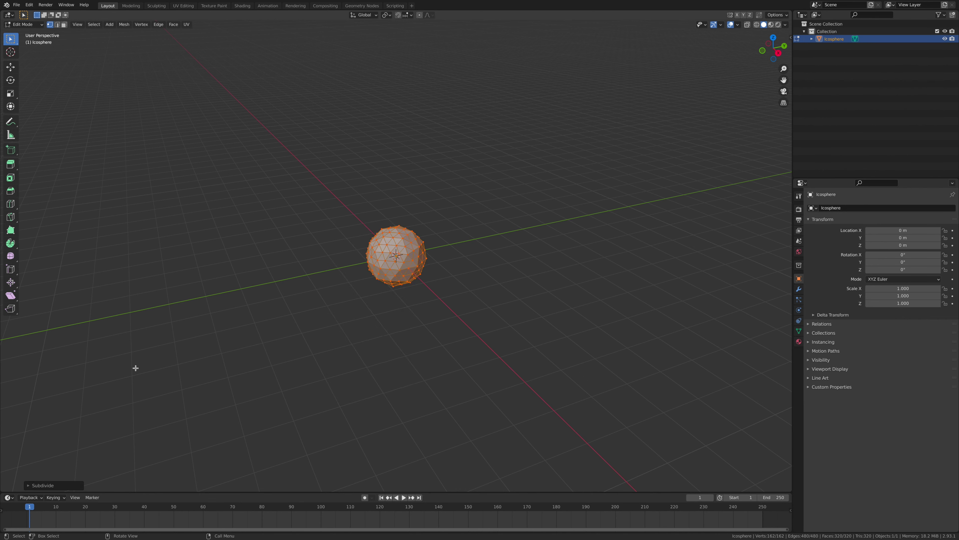
pyautogui.click(28, 486)
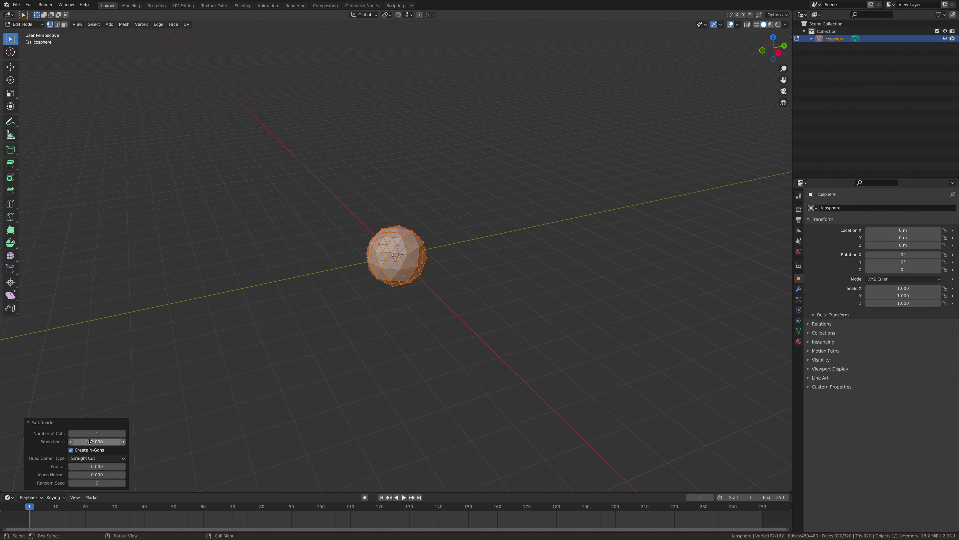
pyautogui.moveTo(87, 433)
pyautogui.mouseDown()
pyautogui.moveTo(130, 434)
pyautogui.moveTo(98, 441)
pyautogui.mouseUp()
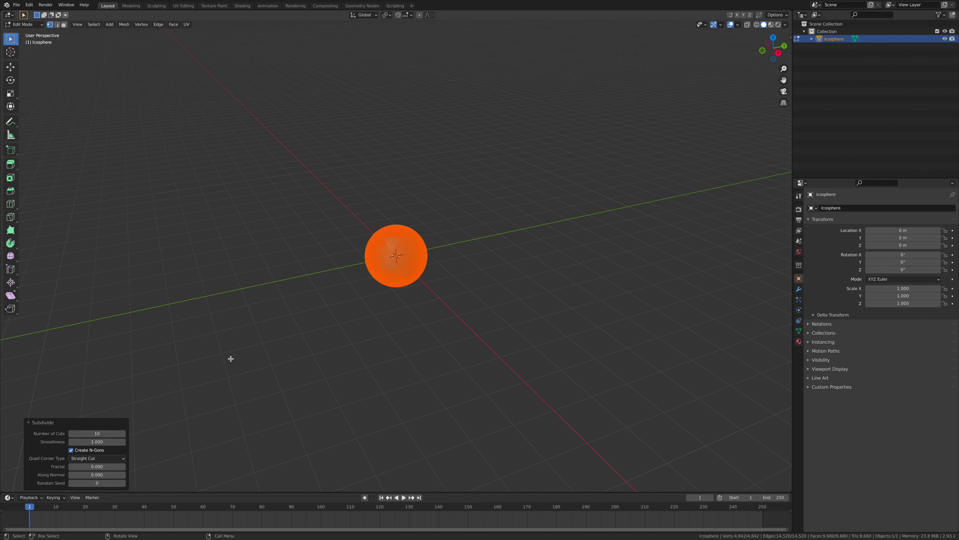
pyautogui.press('Tab')
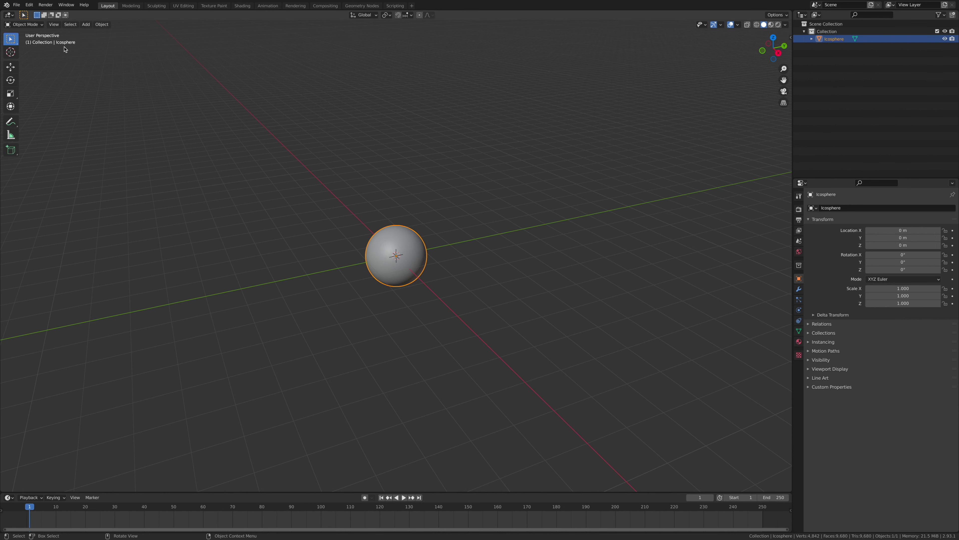
# Search the add-on preferences for "cell" to check the Cell Fracture add-on, and close the preferences
pyautogui.click(30, 5)
pyautogui.click(46, 113)
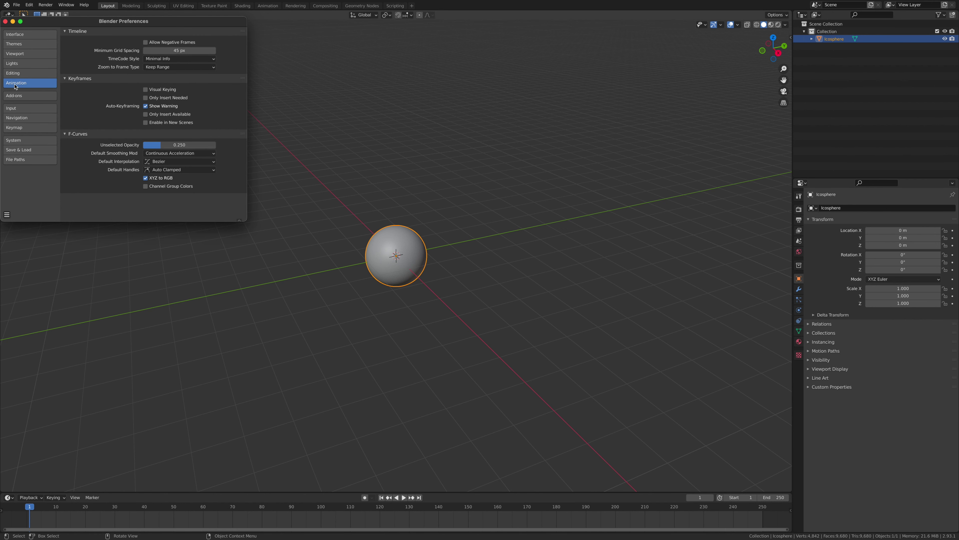
pyautogui.click(17, 96)
pyautogui.click(215, 42)
pyautogui.write('cell')
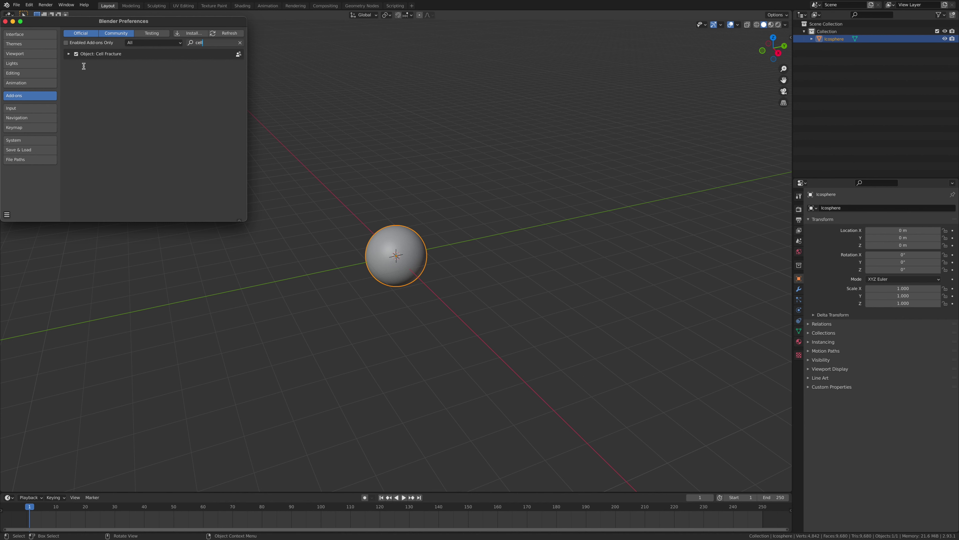
pyautogui.click(5, 22)
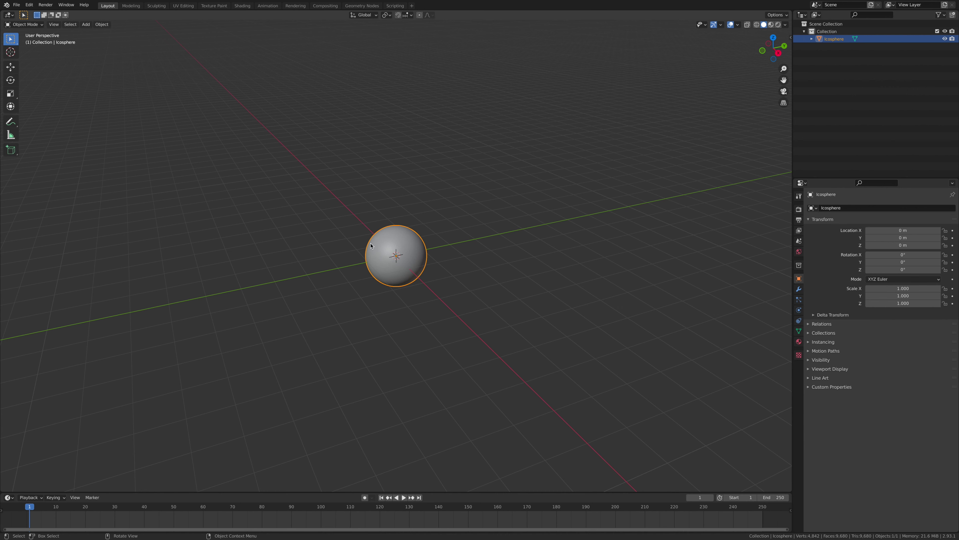
# Apply Cell Fracture to the sphere using Own Particles as point source, a source limit of 500 and noise of 1
pyautogui.click(102, 24)
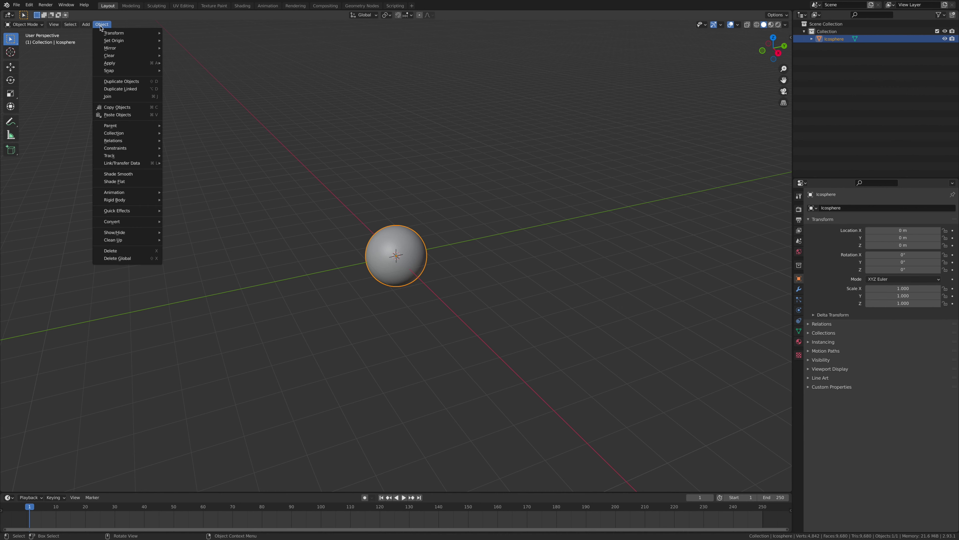
pyautogui.moveTo(132, 212)
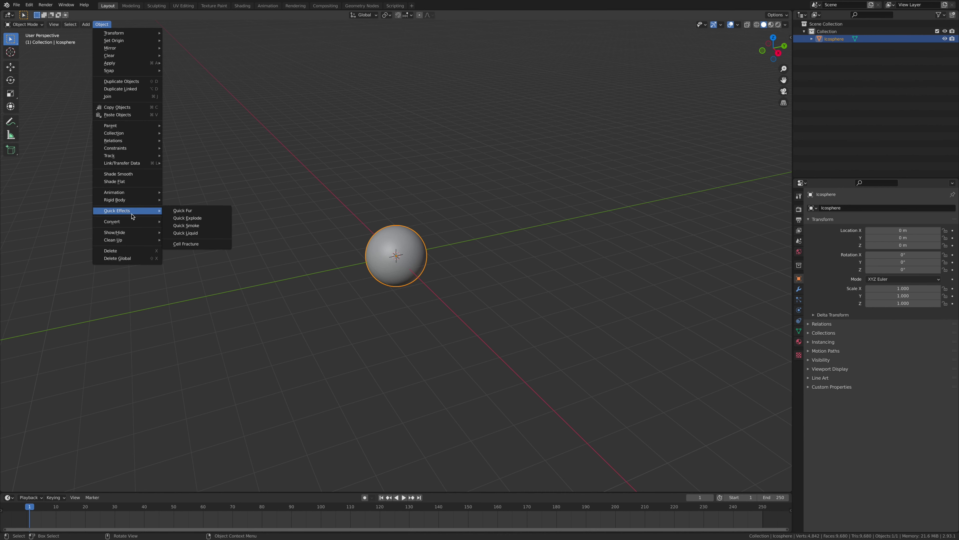
pyautogui.click(189, 244)
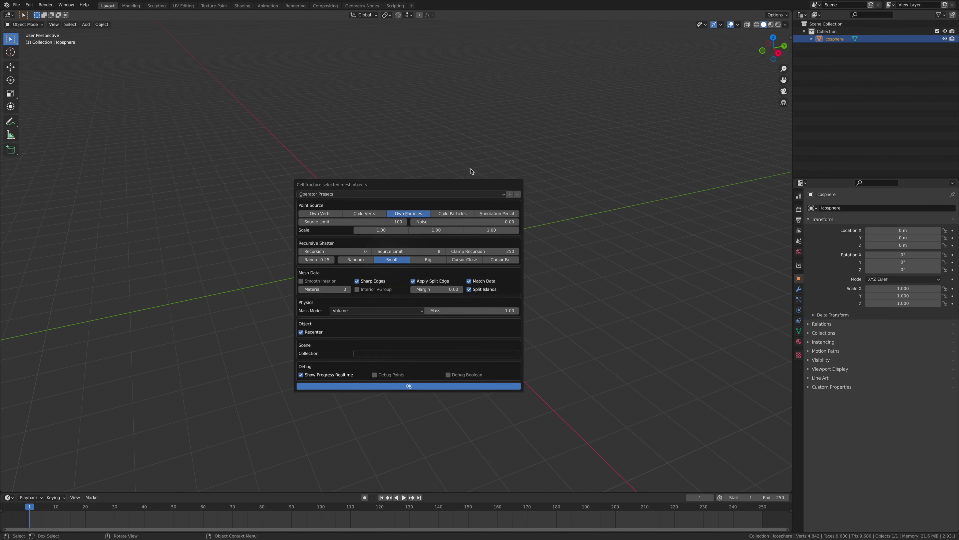
pyautogui.moveTo(437, 154); pyautogui.dragTo(280, 156)
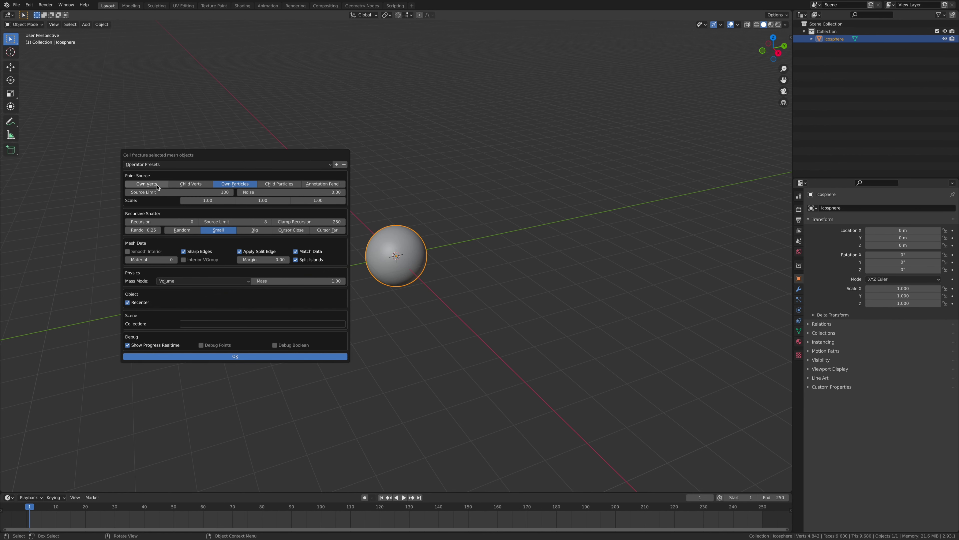
pyautogui.click(178, 191)
pyautogui.press('BackSpace')
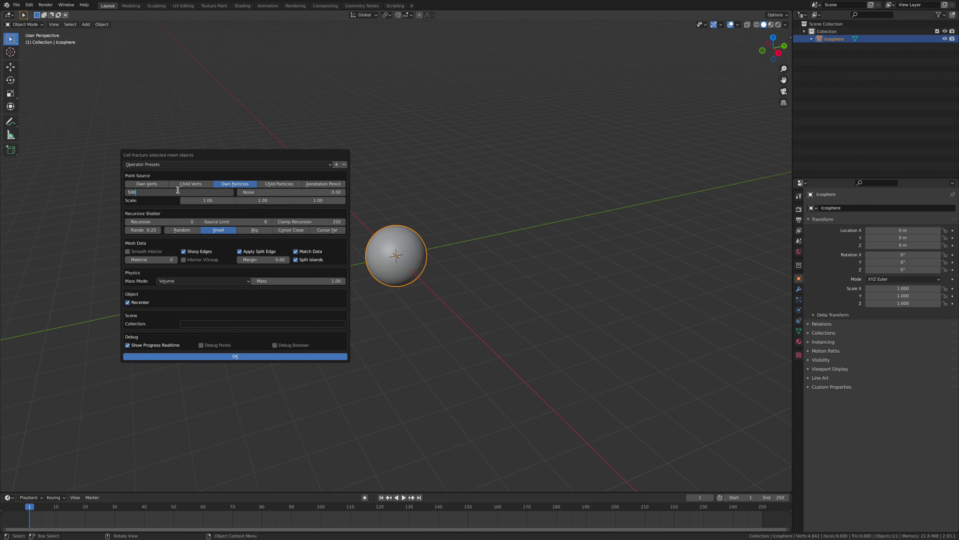
pyautogui.press('Return')
pyautogui.click(275, 192)
pyautogui.press('BackSpace')
pyautogui.press('Return')
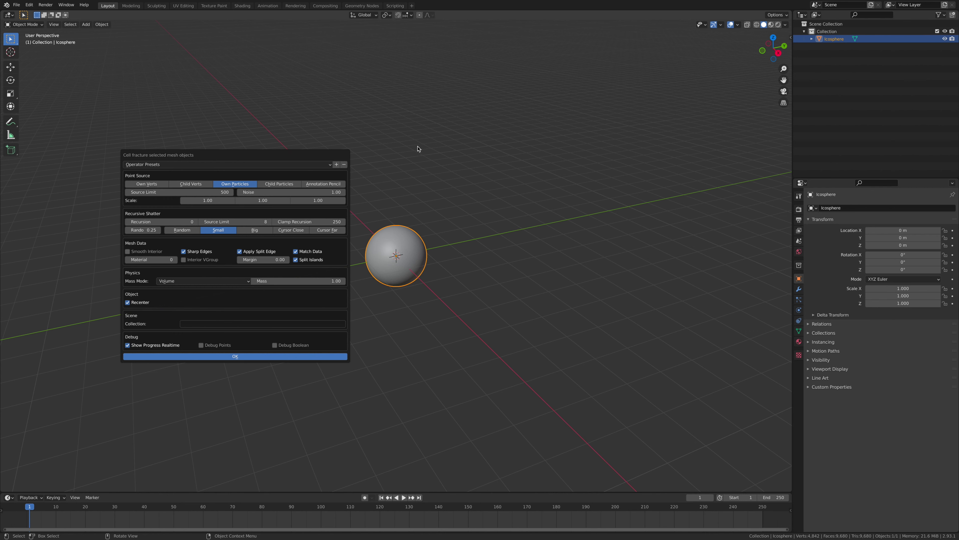
pyautogui.click(258, 356)
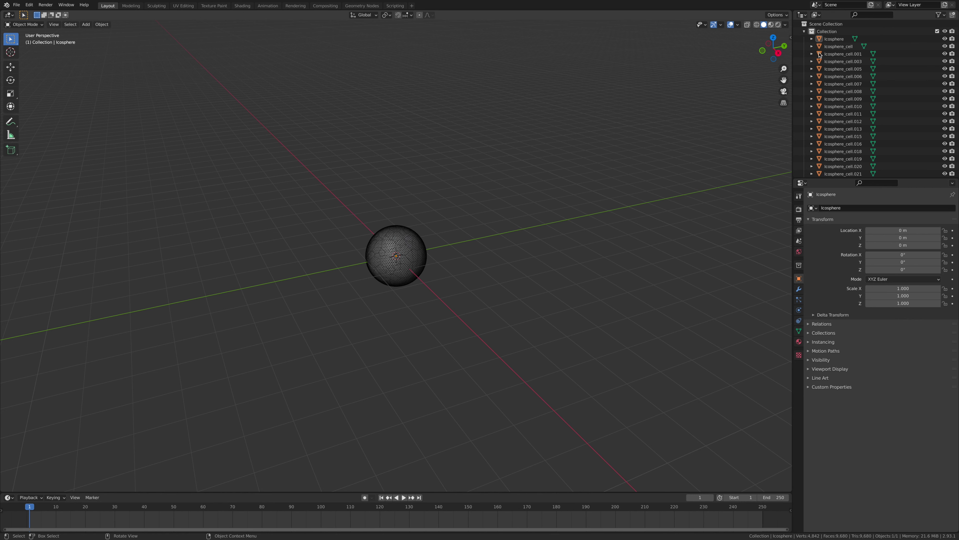
# Delete the original unfractured Icosphere object, keeping only the fractured cells
pyautogui.scroll(5, 645, 128)
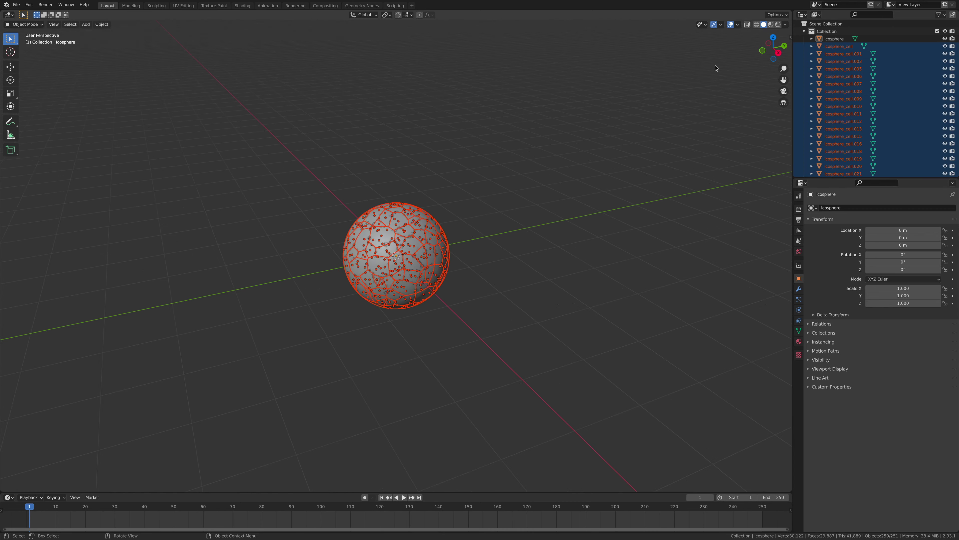
pyautogui.click(835, 39)
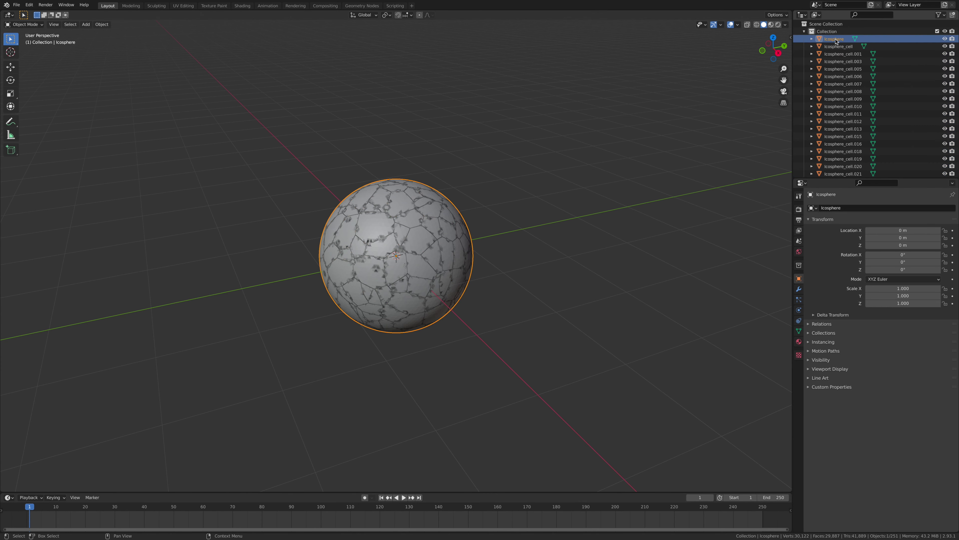
pyautogui.rightClick(836, 40)
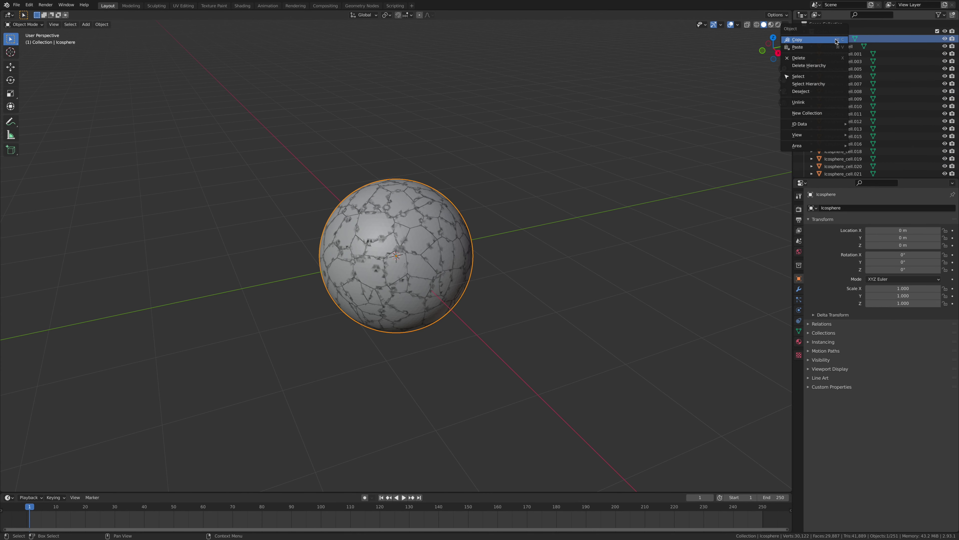
pyautogui.click(800, 57)
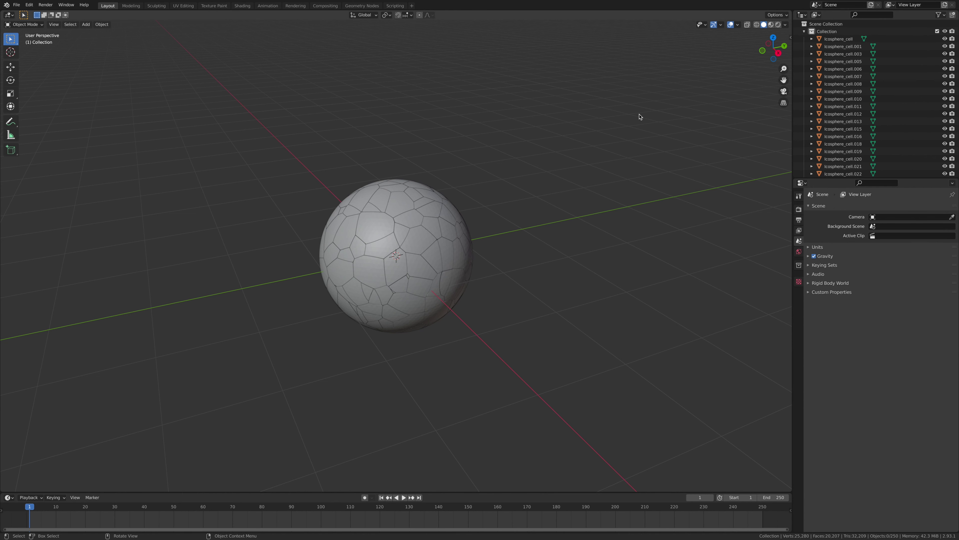
# Select all the fractured cells and set the transform pivot point to Individual Origins
pyautogui.click(405, 217)
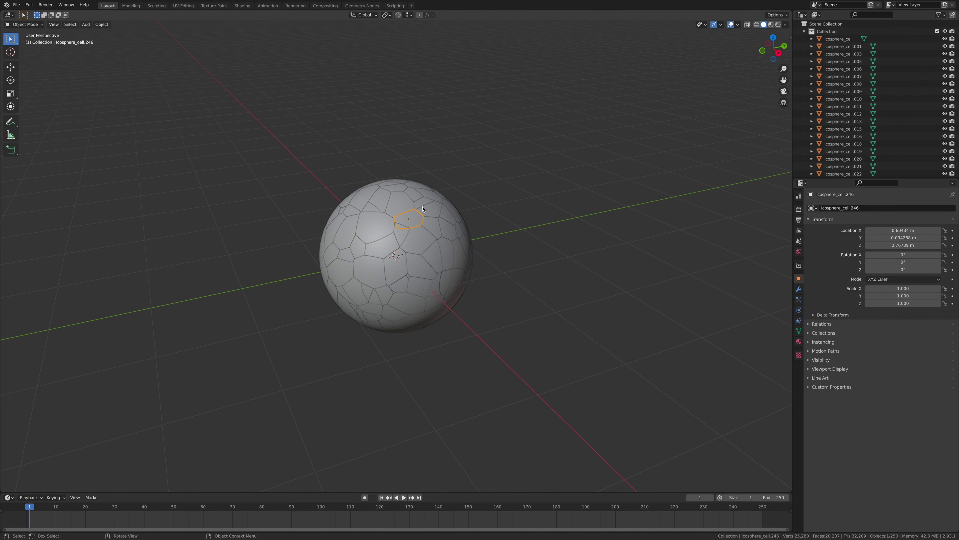
pyautogui.press('a')
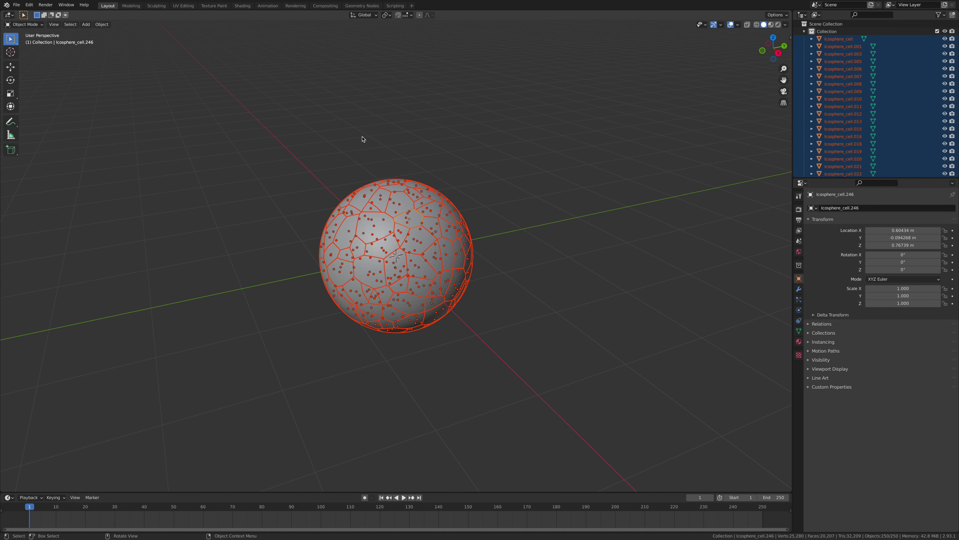
pyautogui.click(390, 17)
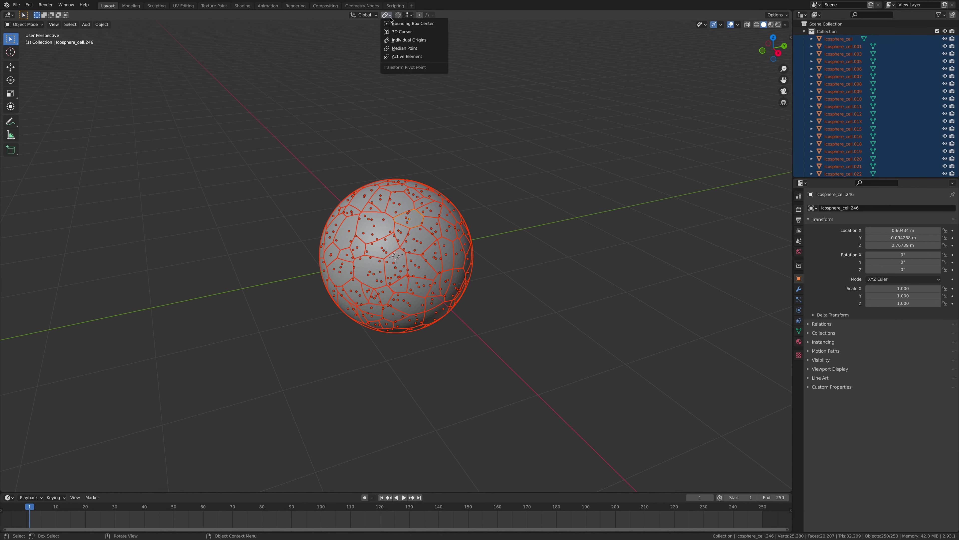
pyautogui.click(397, 41)
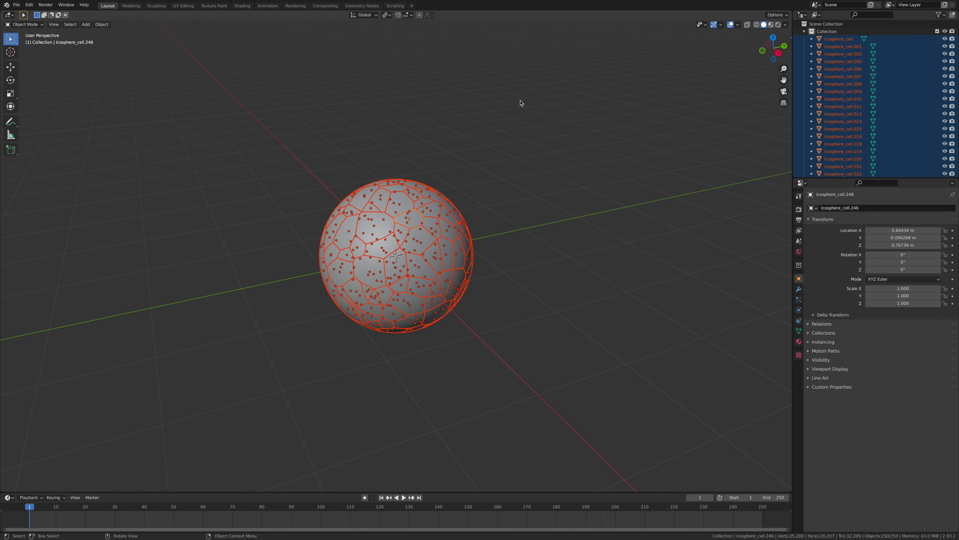
# Try scaling all the cells down about their individual origins, and undo the scaling
pyautogui.press('s')
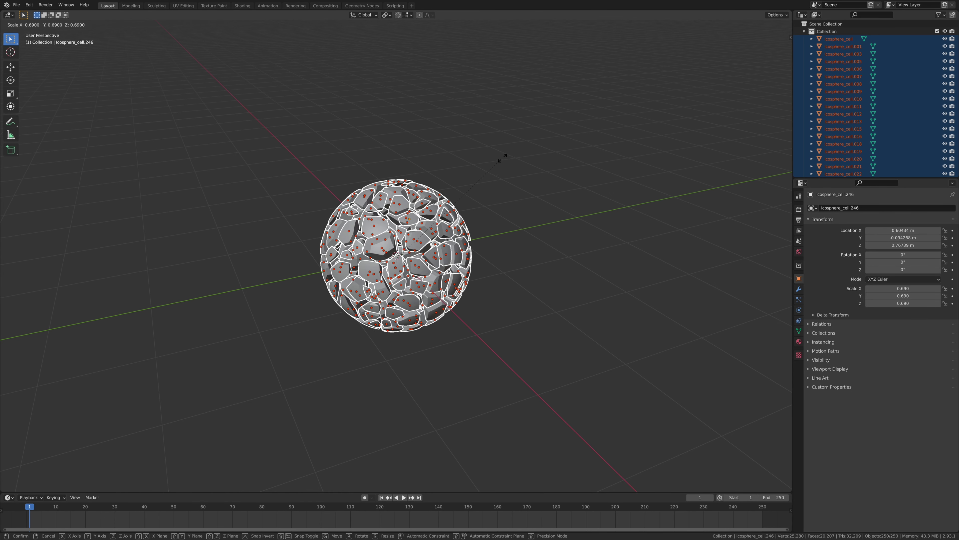
pyautogui.click(481, 119)
pyautogui.hotkey('ctrl', 'z')
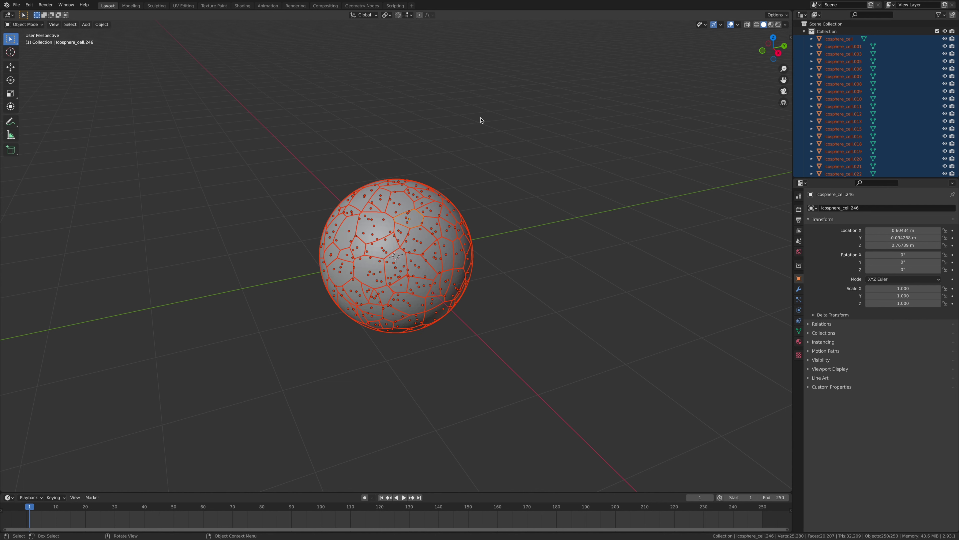
# Apply Randomize Transform to all the selected cells with a location spread of 5.5 m along X
pyautogui.click(104, 25)
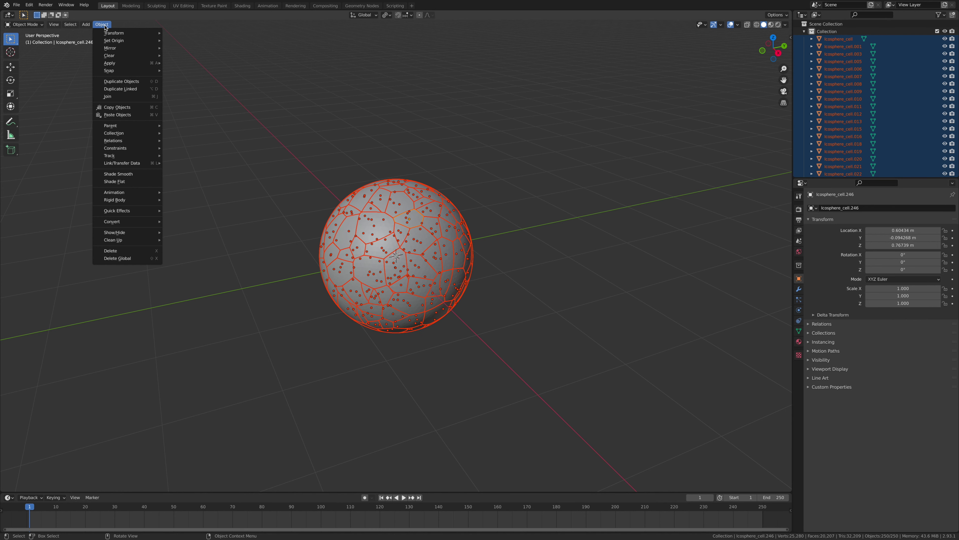
pyautogui.moveTo(111, 35)
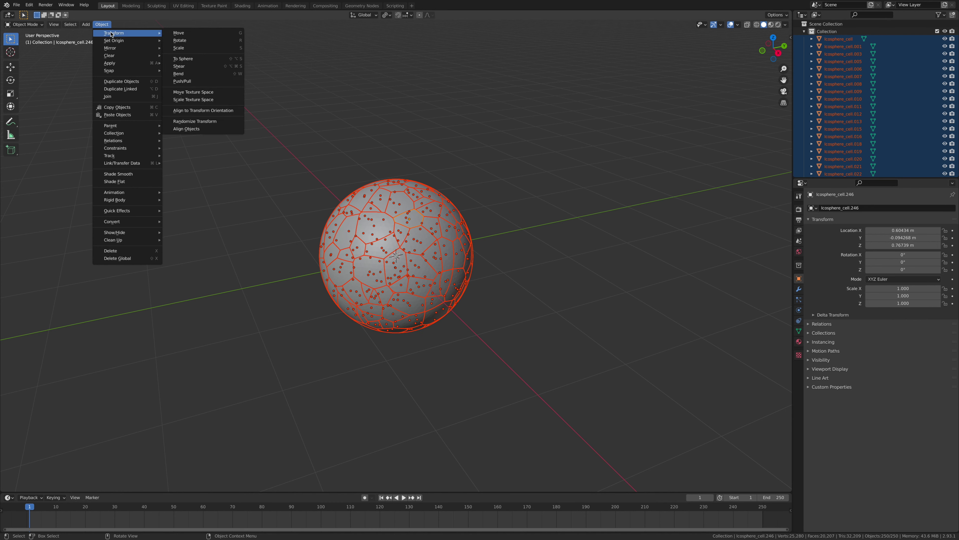
pyautogui.click(210, 121)
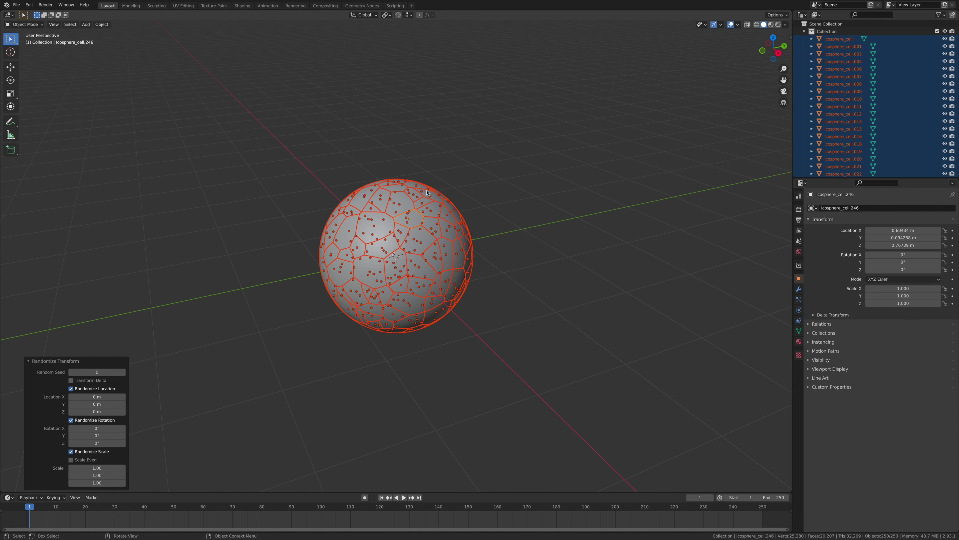
pyautogui.click(109, 397)
pyautogui.press('Return')
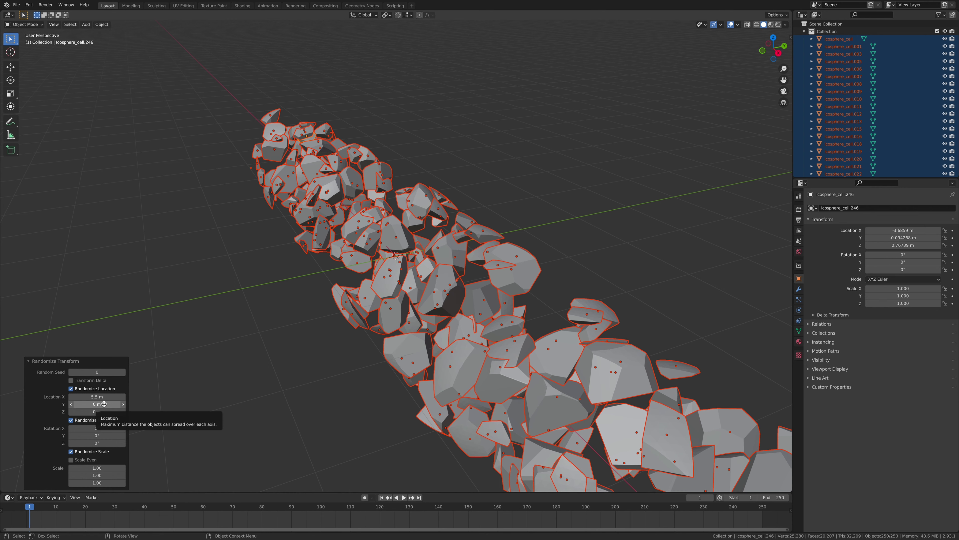
# Set the cells' randomized location spread to 6 m along Y and 5.5 m along Z
pyautogui.click(104, 404)
pyautogui.press('BackSpace')
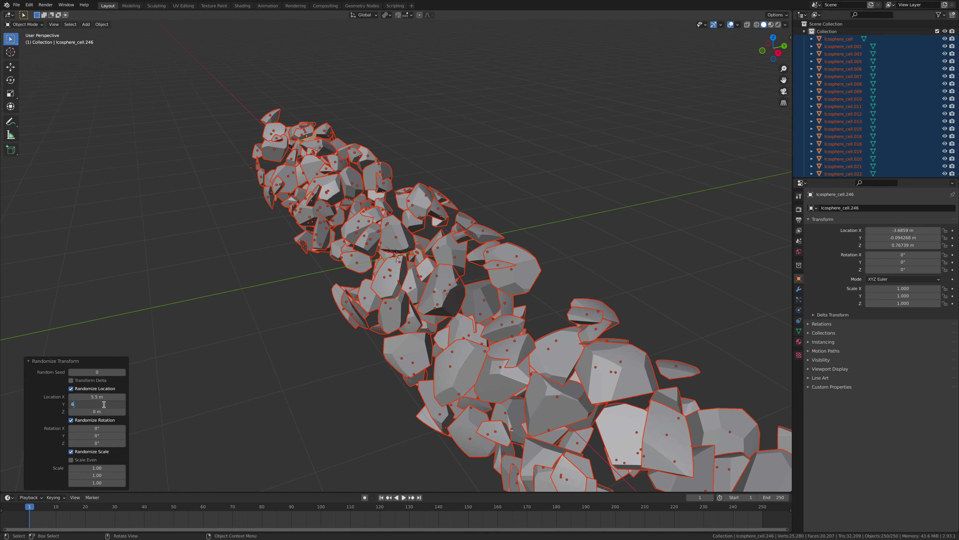
pyautogui.write('6')
pyautogui.press('Return')
pyautogui.click(103, 411)
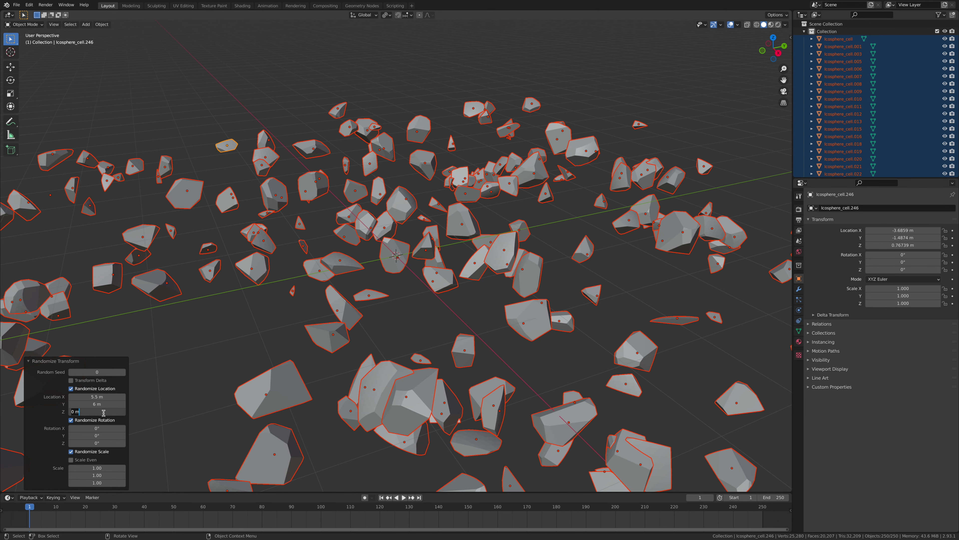
pyautogui.write('6')
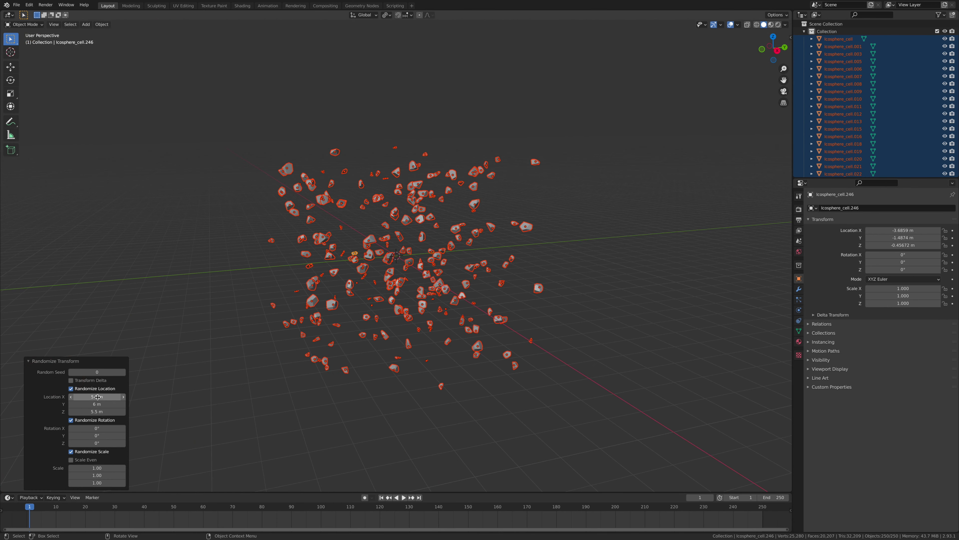
# Increase the cells' randomized location spread to 12 m along X and 12 m along Y, and deselect them
pyautogui.moveTo(98, 397); pyautogui.dragTo(122, 397)
pyautogui.click(97, 404)
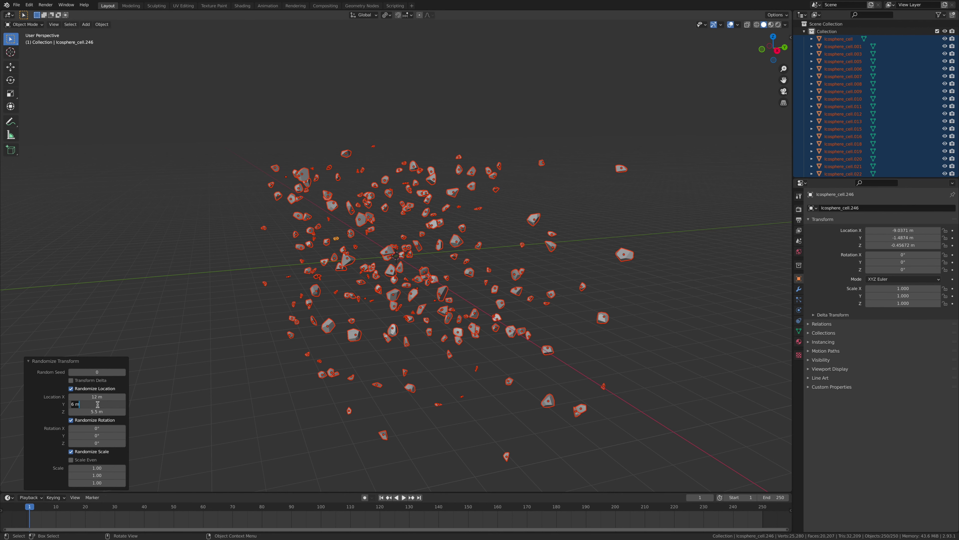
pyautogui.write('12')
pyautogui.press('Return')
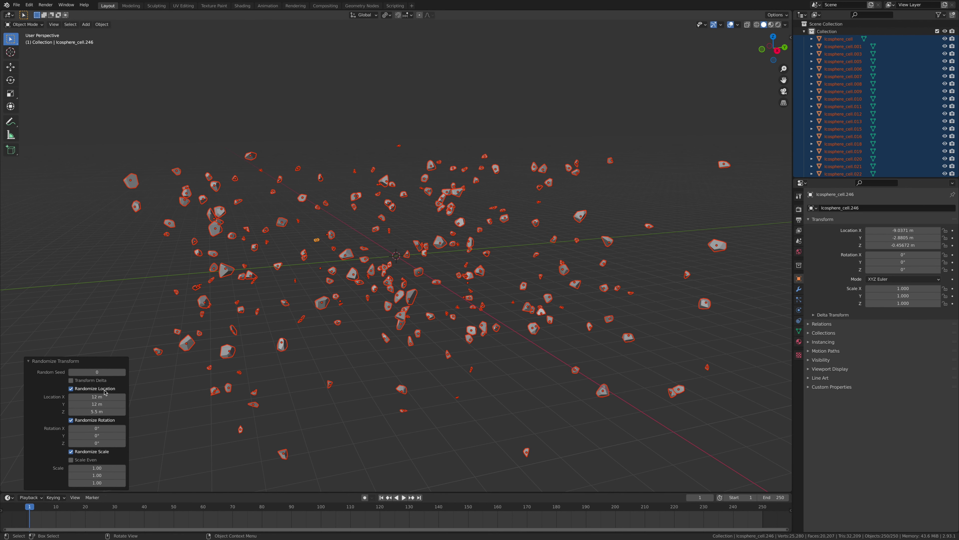
pyautogui.click(124, 239)
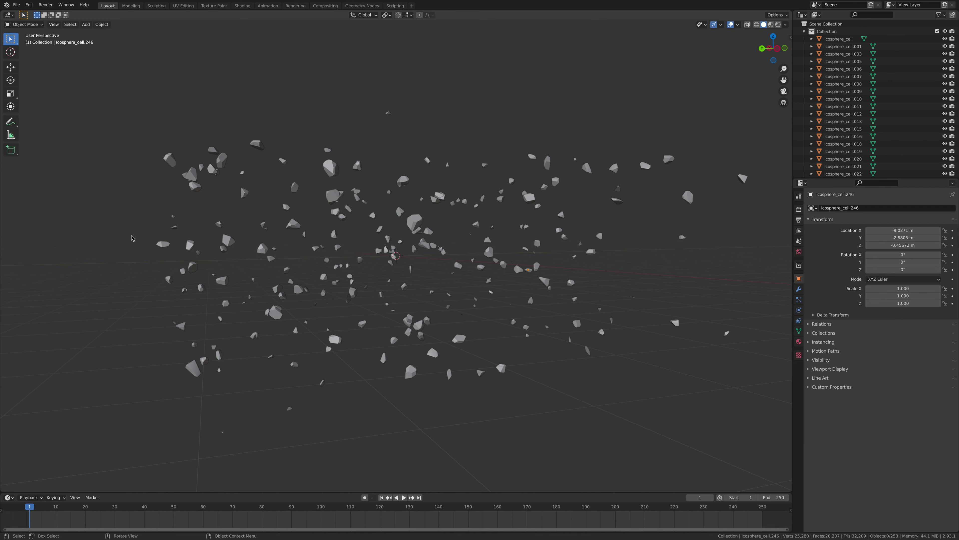
# Add a camera facing along the X axis from the left side view and move it 12 m along Y
pyautogui.press('ctrl+KP_3')
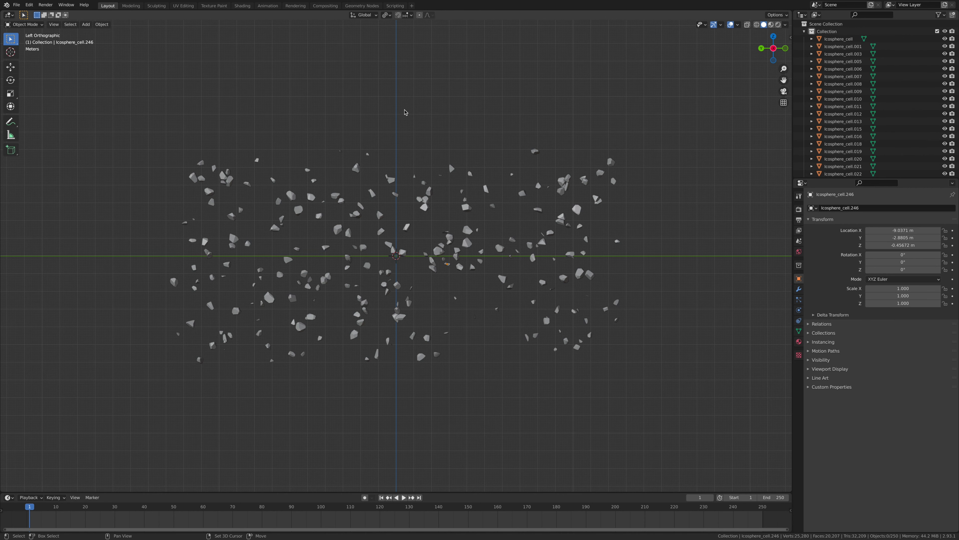
pyautogui.hotkey('shift', 'a')
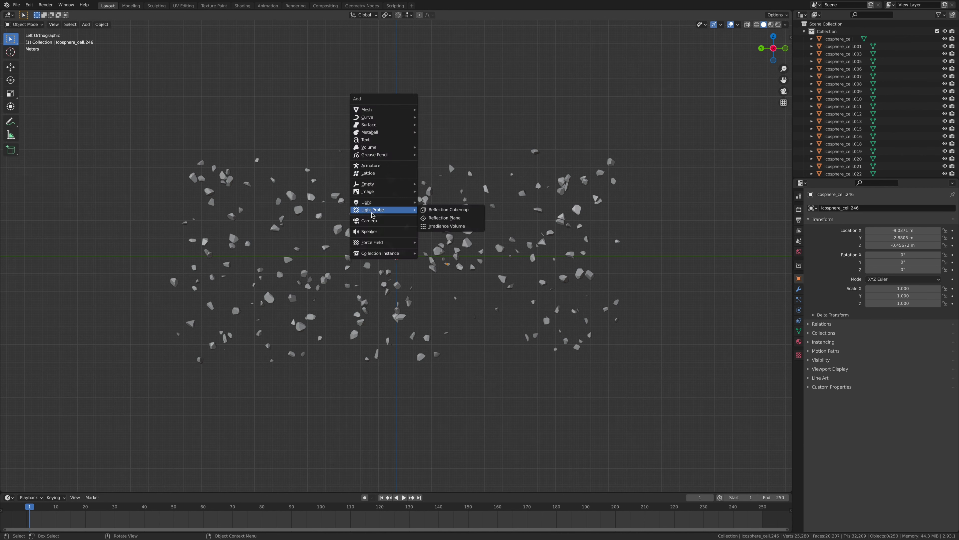
pyautogui.click(370, 220)
pyautogui.press('g')
pyautogui.press('y')
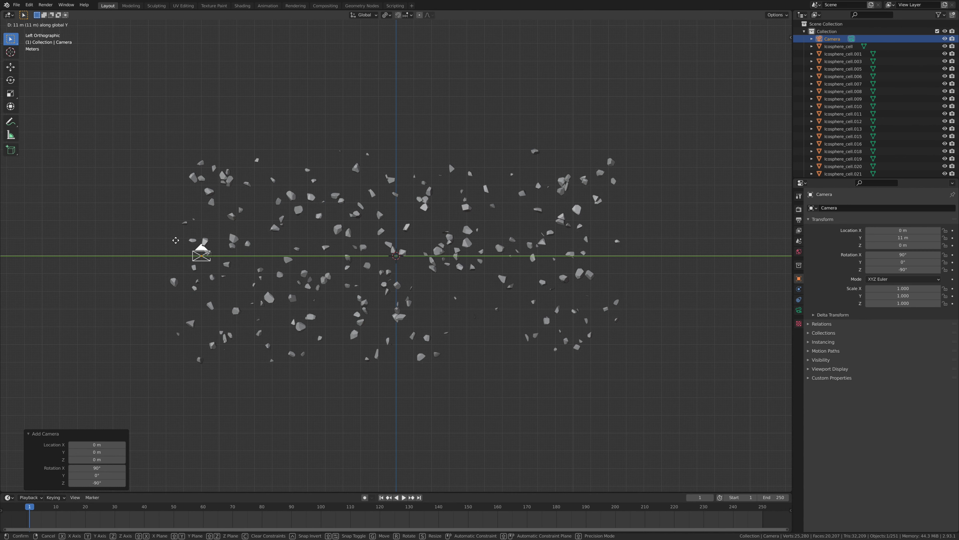
pyautogui.click(169, 245)
# Look through the active camera and rotate it -90° about the global Z axis
pyautogui.moveTo(413, 110); pyautogui.dragTo(321, 91, button='middle')
pyautogui.click(54, 24)
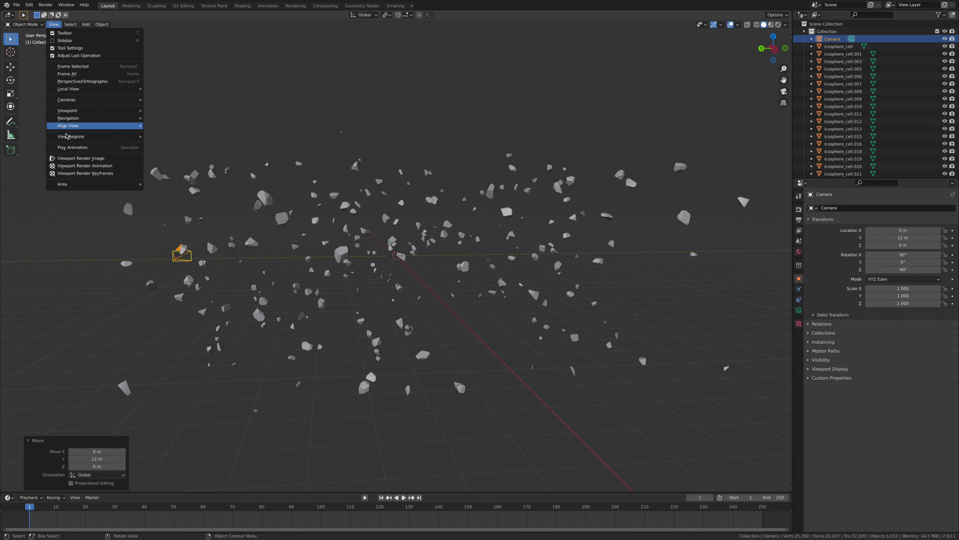
pyautogui.moveTo(78, 100)
pyautogui.click(177, 109)
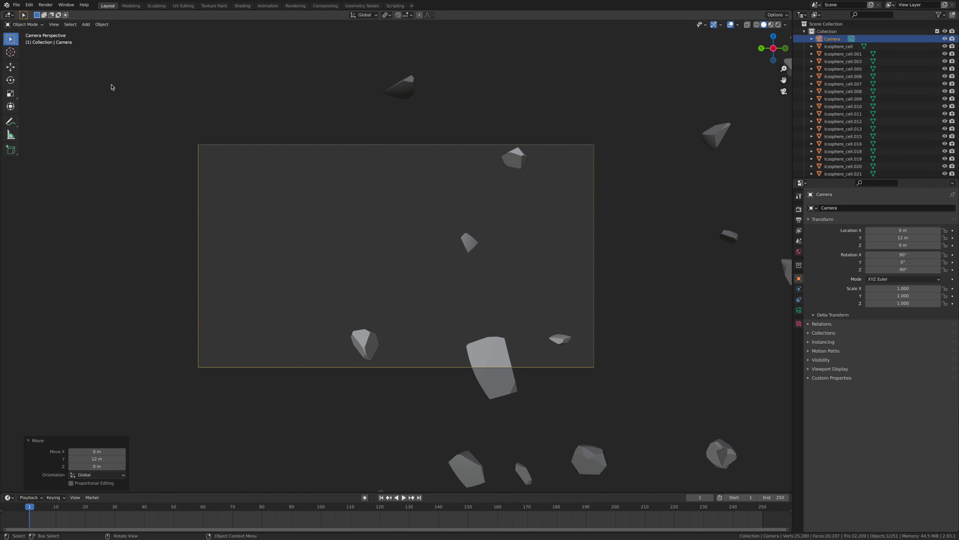
pyautogui.press('r')
pyautogui.write('z')
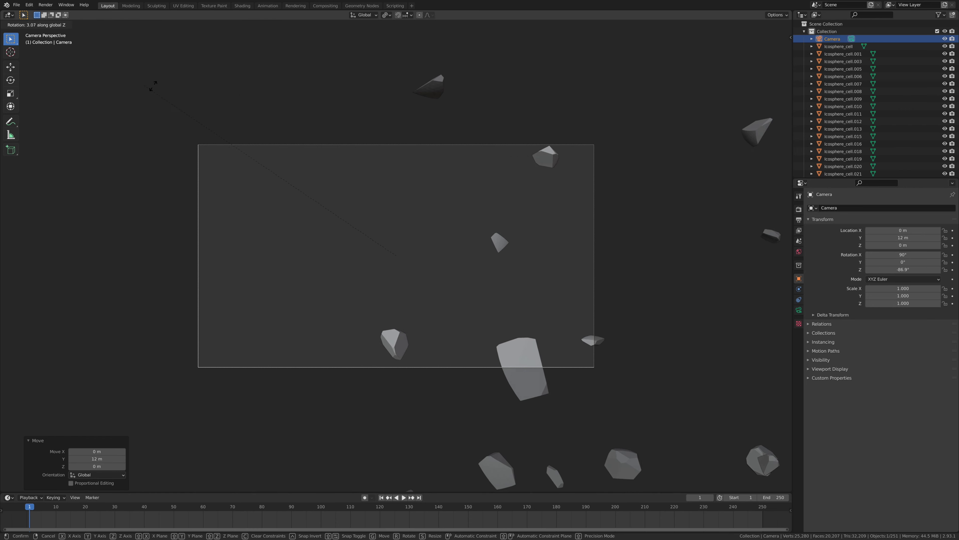
pyautogui.write('-90')
pyautogui.press('Return')
# Insert a location keyframe for the camera at frame 1
pyautogui.press('KP_7')
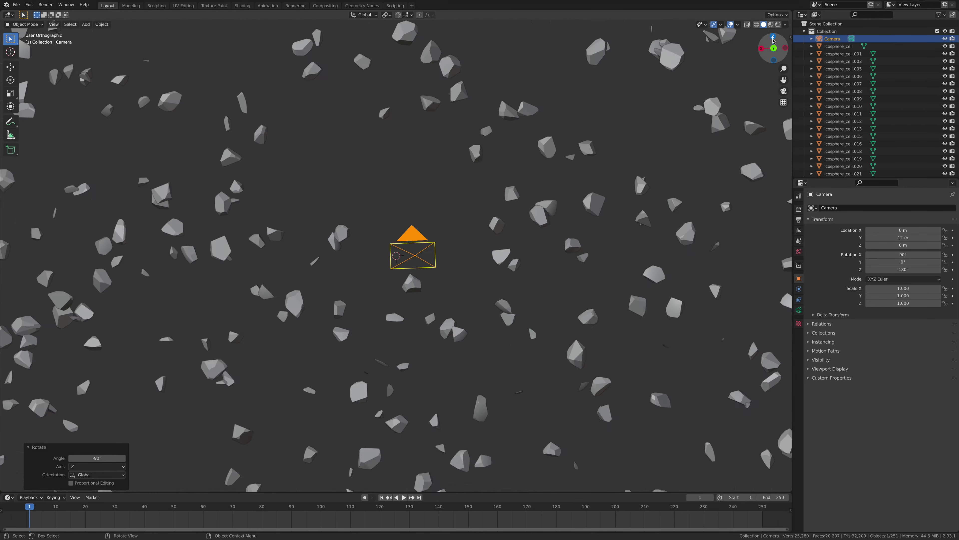
pyautogui.moveTo(416, 102); pyautogui.dragTo(268, 105, button='middle')
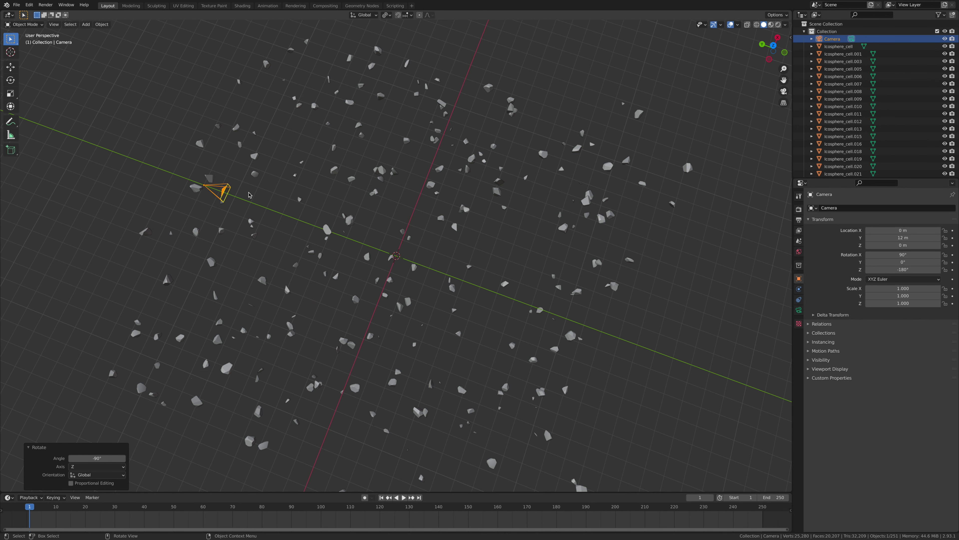
pyautogui.press('KP_7')
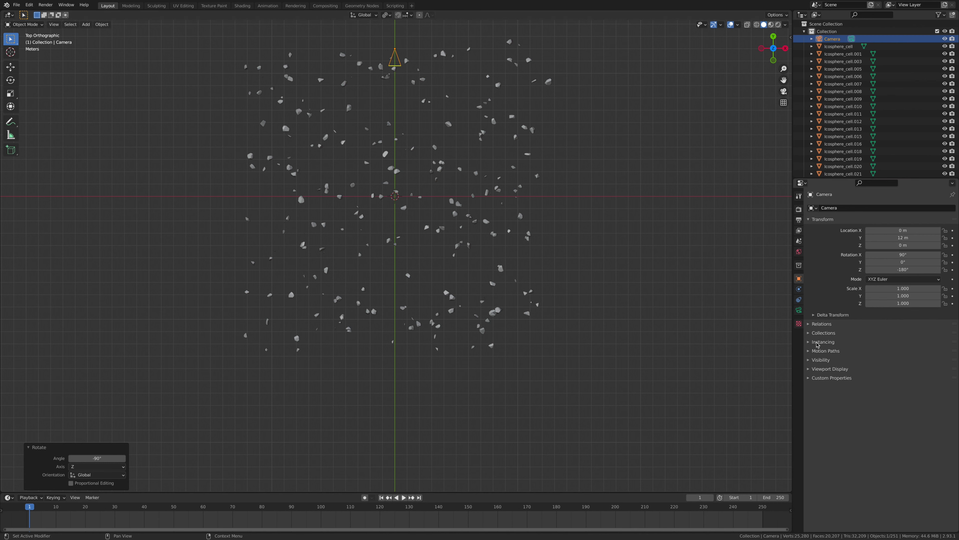
pyautogui.press('i')
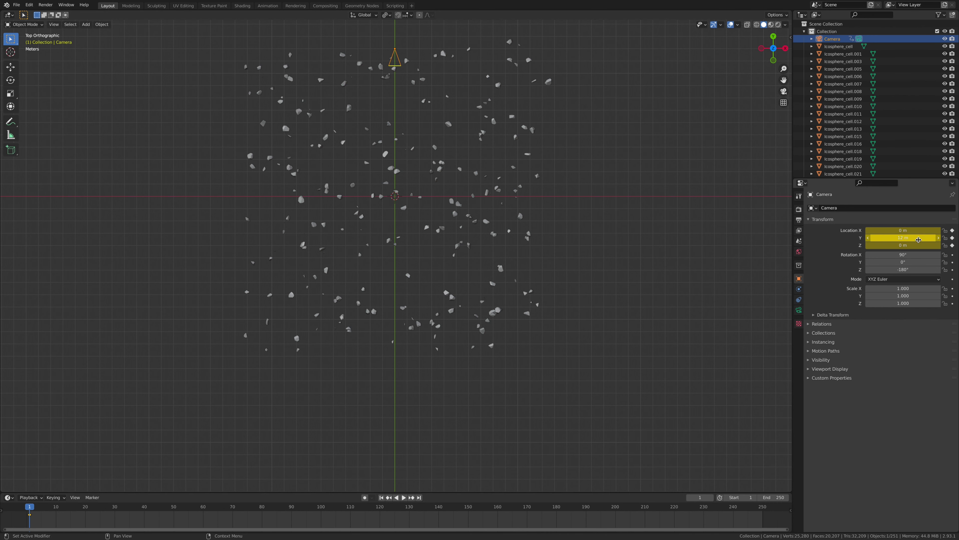
# Keyframe the camera's location at frame 250 with Y set to -12 m, and play back part of the animation
pyautogui.moveTo(28, 507); pyautogui.dragTo(762, 518)
pyautogui.click(903, 240)
pyautogui.write('-')
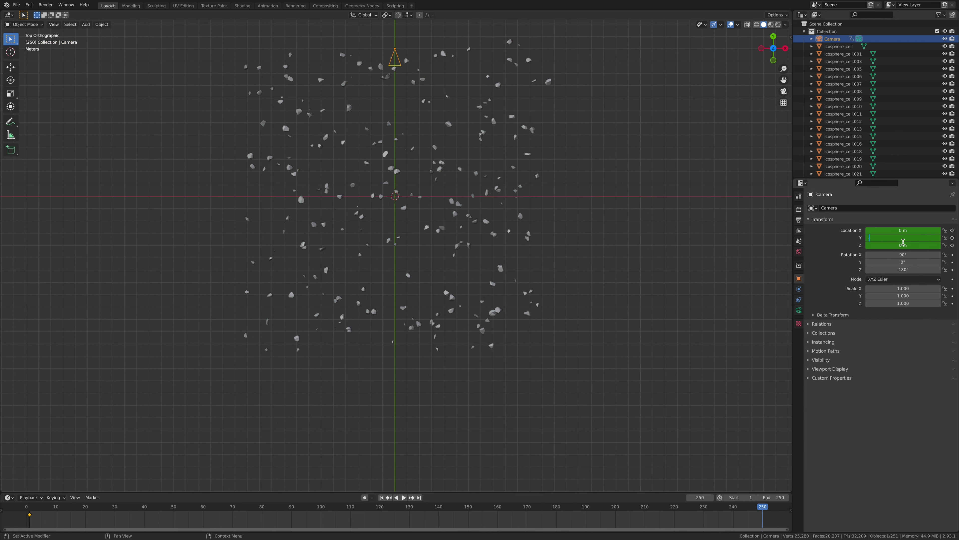
pyautogui.write('12')
pyautogui.press('Return')
pyautogui.press('i')
pyautogui.press('space')
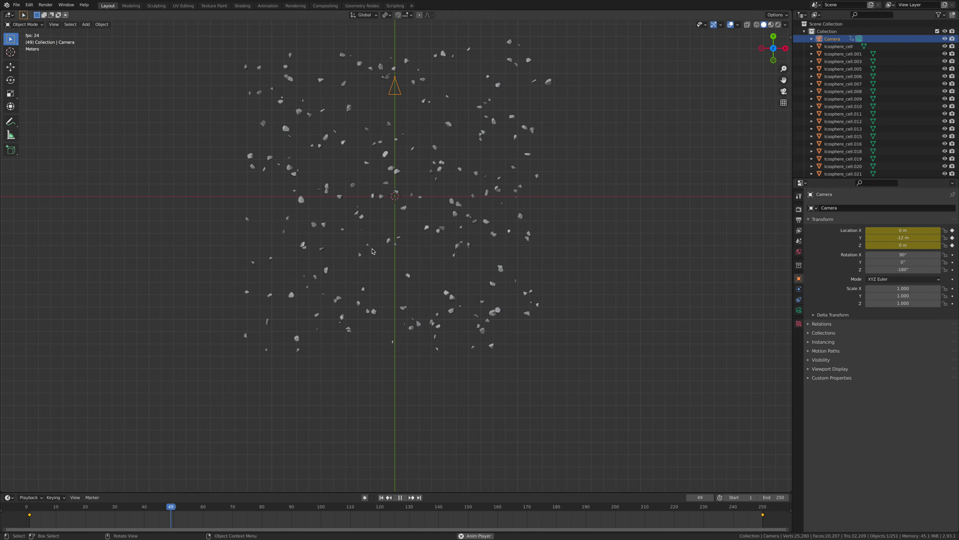
pyautogui.press('space')
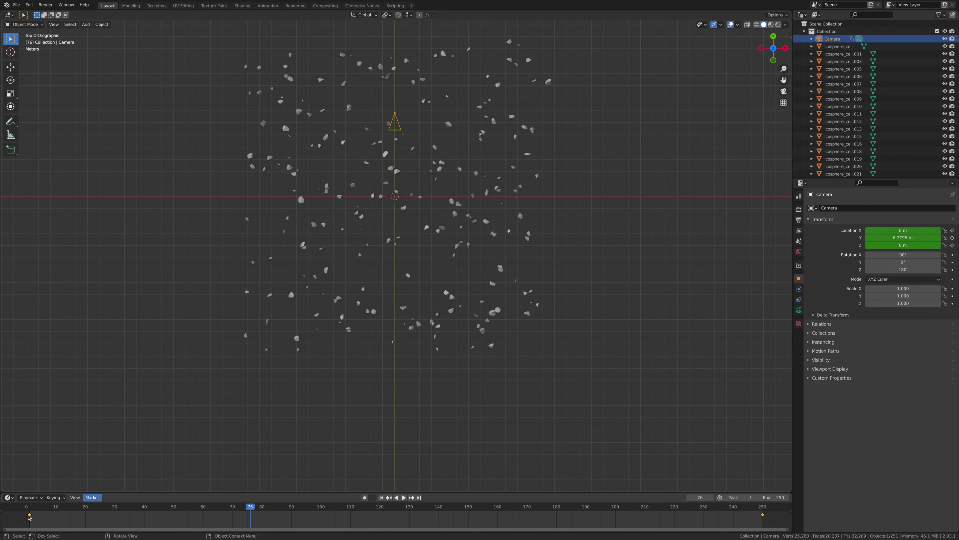
# Set the interpolation mode of the camera's keyframes at frames 1 and 250 to Linear and play the animation
pyautogui.click(29, 515)
pyautogui.rightClick(29, 516)
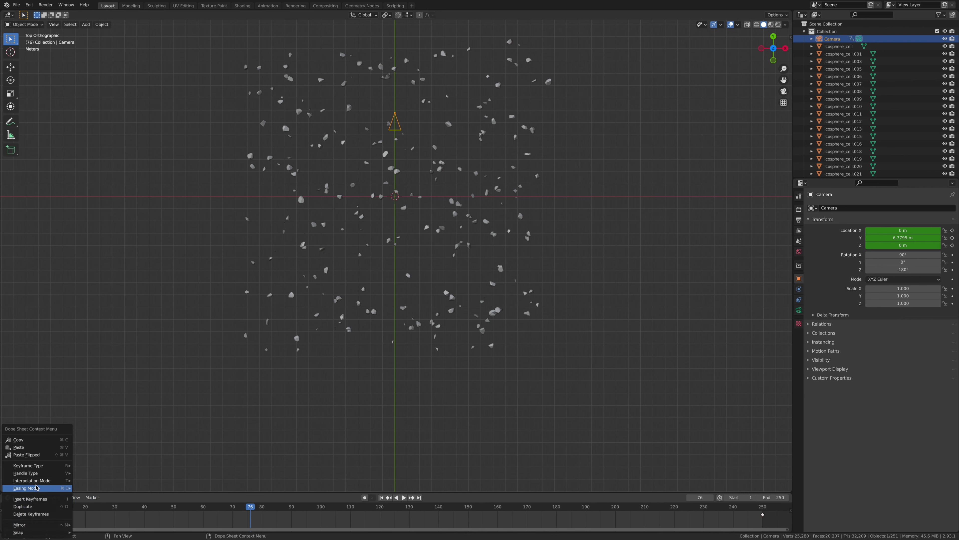
pyautogui.moveTo(37, 476)
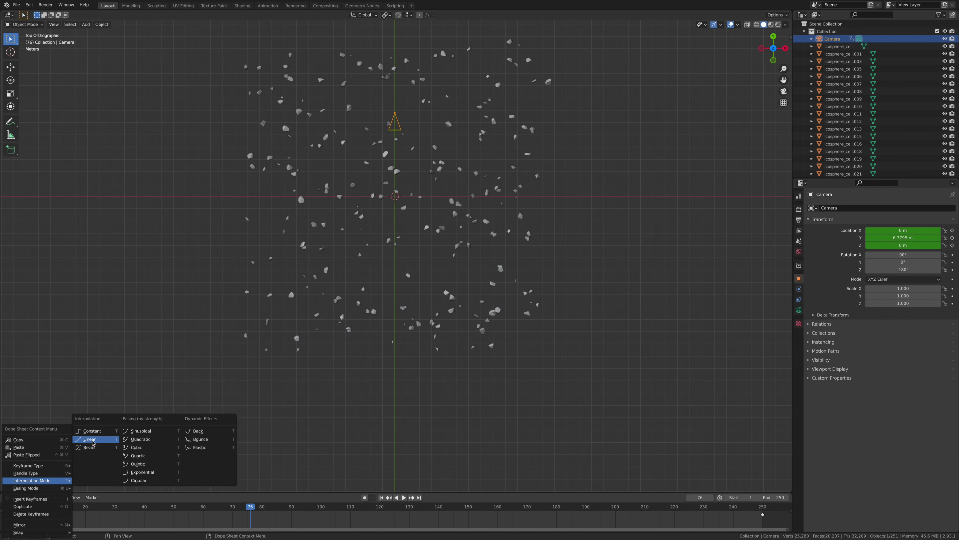
pyautogui.click(89, 447)
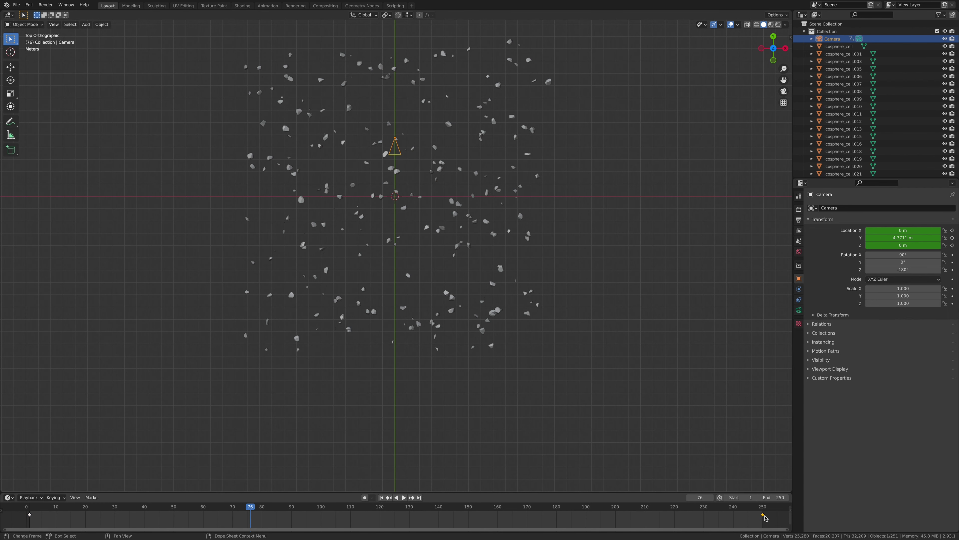
pyautogui.rightClick(764, 517)
pyautogui.moveTo(775, 478)
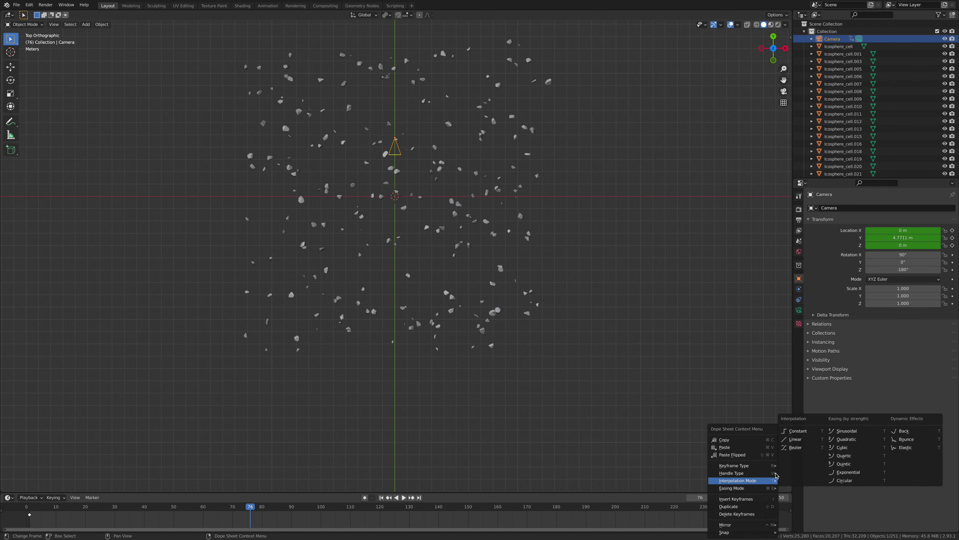
pyautogui.click(795, 440)
pyautogui.press('space')
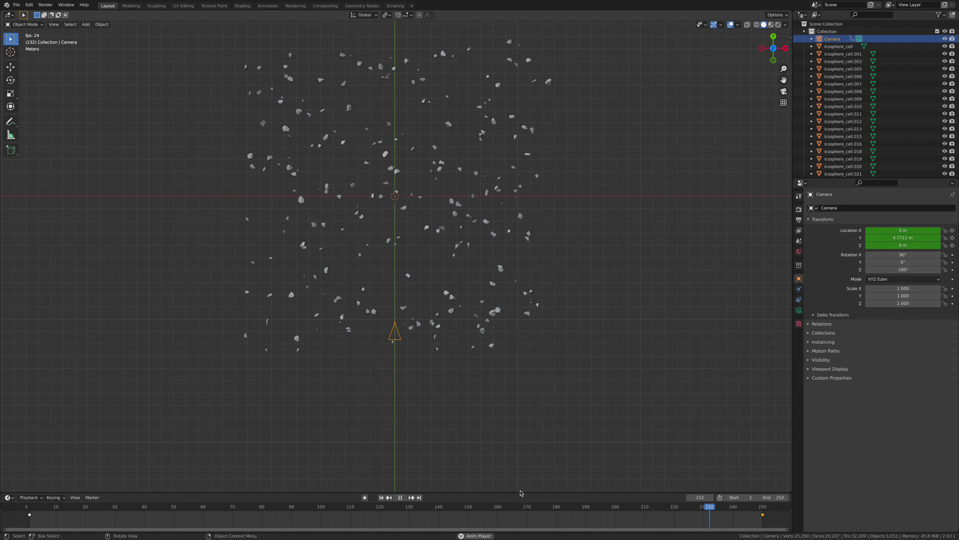
# In the camera view, select the rock Icosphere_cell.299 near the frame's centre and keyframe its X and Y rotation at frame 1
pyautogui.click(54, 24)
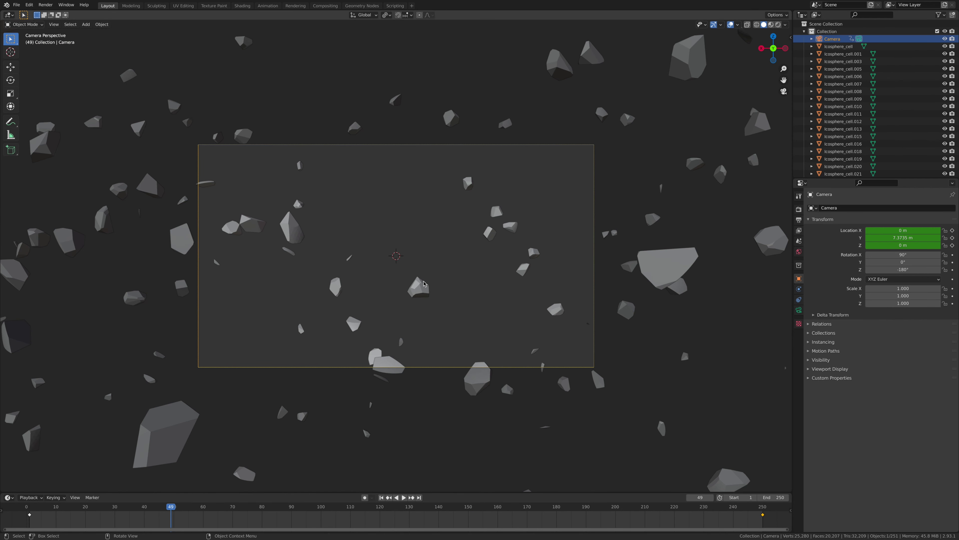
pyautogui.click(424, 284)
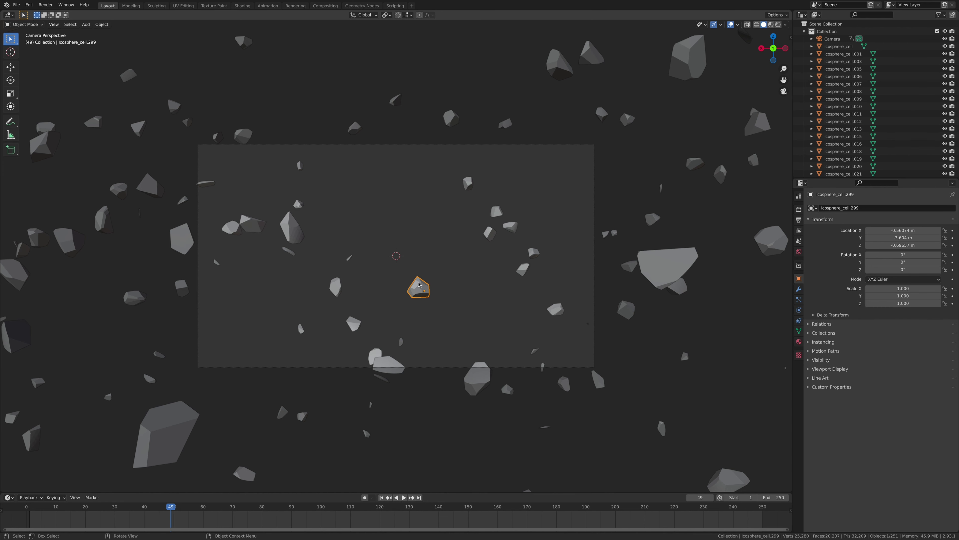
pyautogui.press('space')
pyautogui.moveTo(163, 505); pyautogui.dragTo(29, 504)
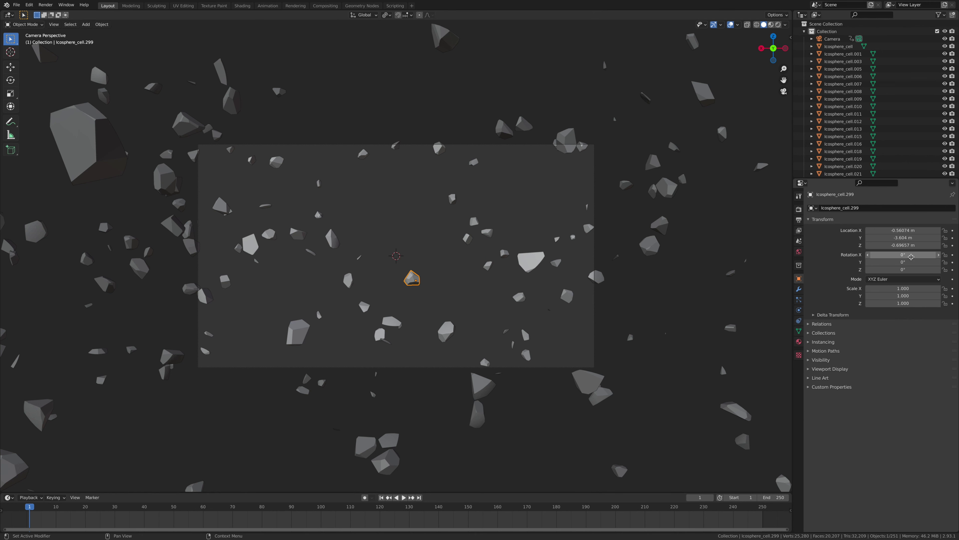
pyautogui.click(953, 254)
pyautogui.click(953, 262)
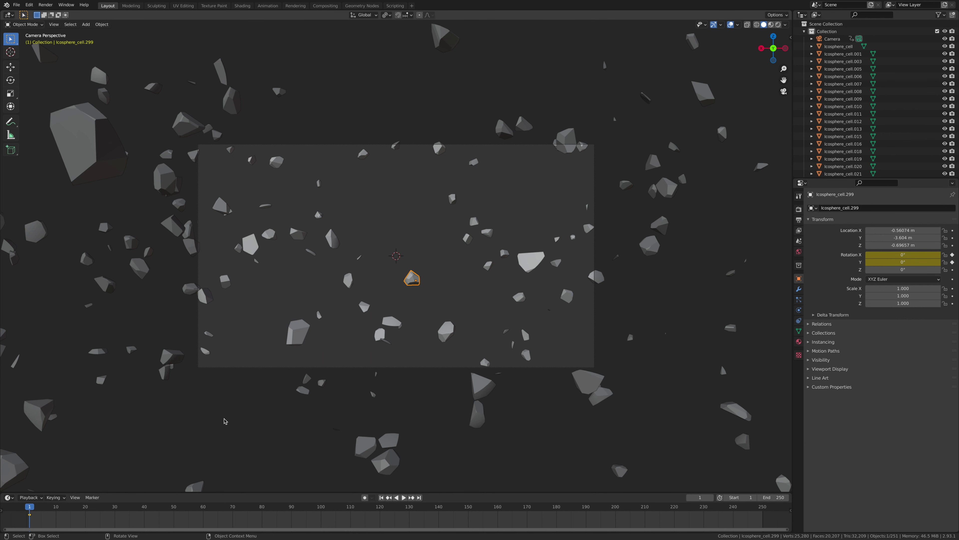
# Keyframe the selected cell's rotation at frame 250 with X and Y set to 360°, and play back the animation
pyautogui.press('space')
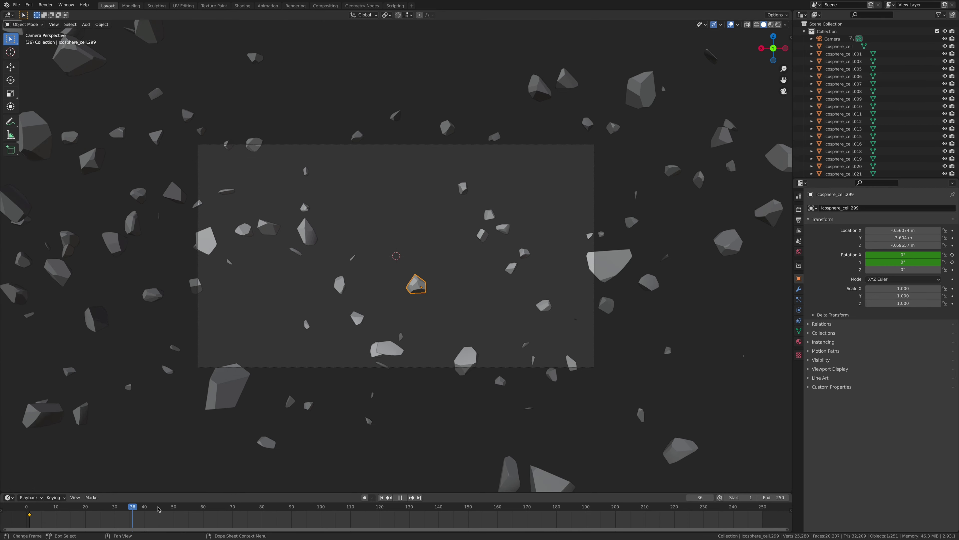
pyautogui.moveTo(512, 516); pyautogui.dragTo(763, 512)
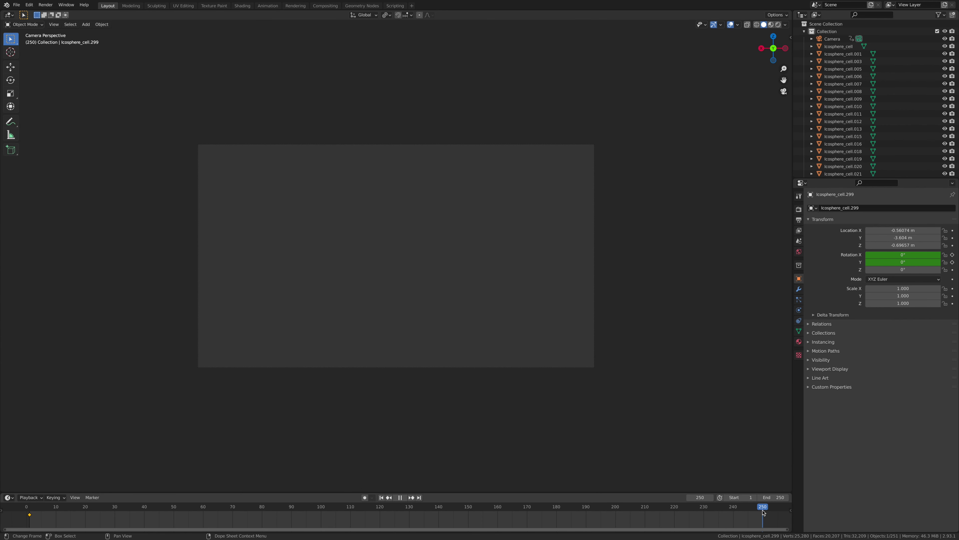
pyautogui.click(916, 253)
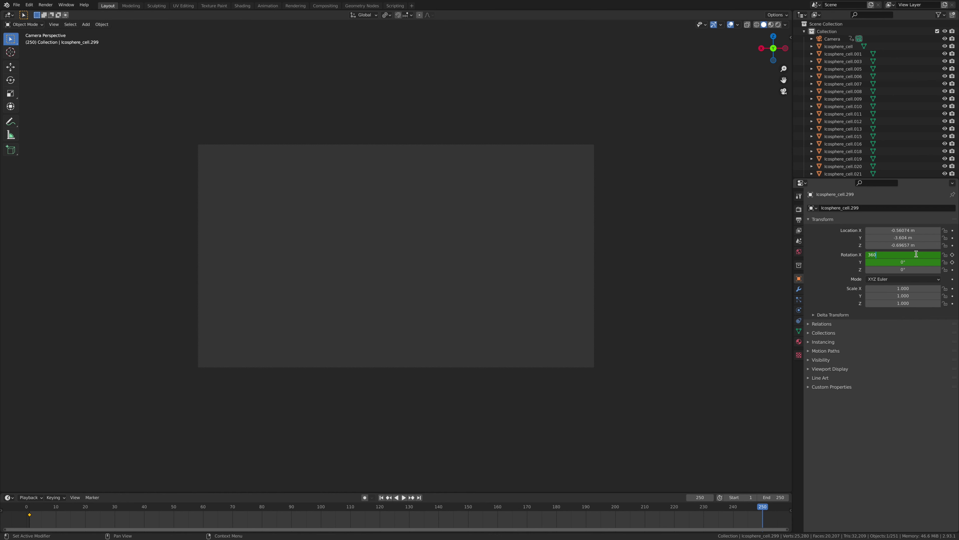
pyautogui.write('360')
pyautogui.press('Return')
pyautogui.click(916, 262)
pyautogui.press('Return')
pyautogui.press('i')
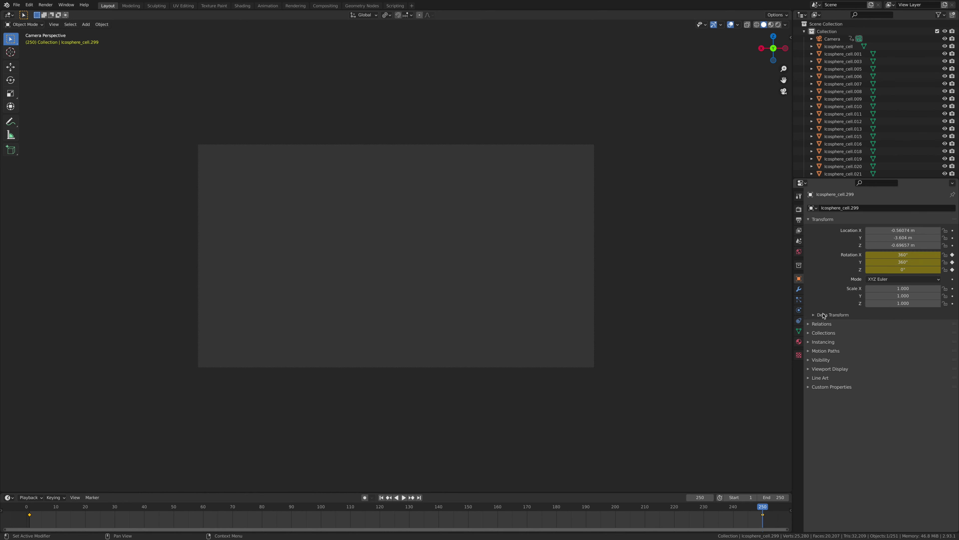
pyautogui.press('space')
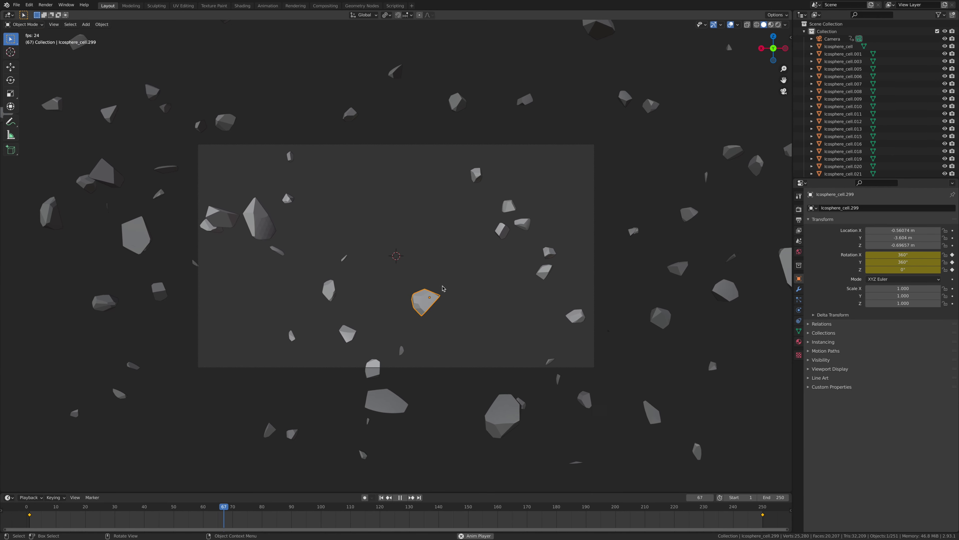
pyautogui.press('space')
# Set the default F-Curve interpolation to Linear in the animation preferences
pyautogui.click(29, 4)
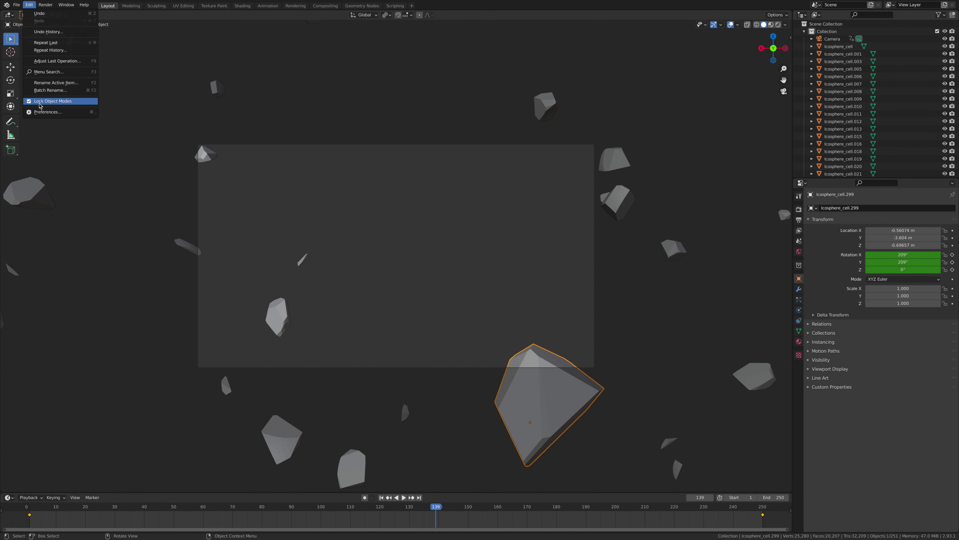
pyautogui.click(42, 112)
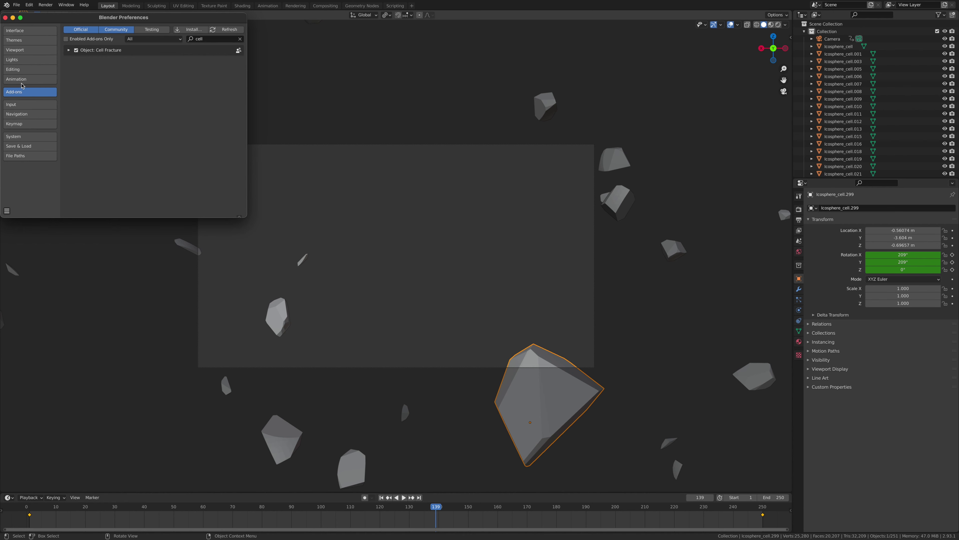
pyautogui.click(21, 80)
pyautogui.click(162, 158)
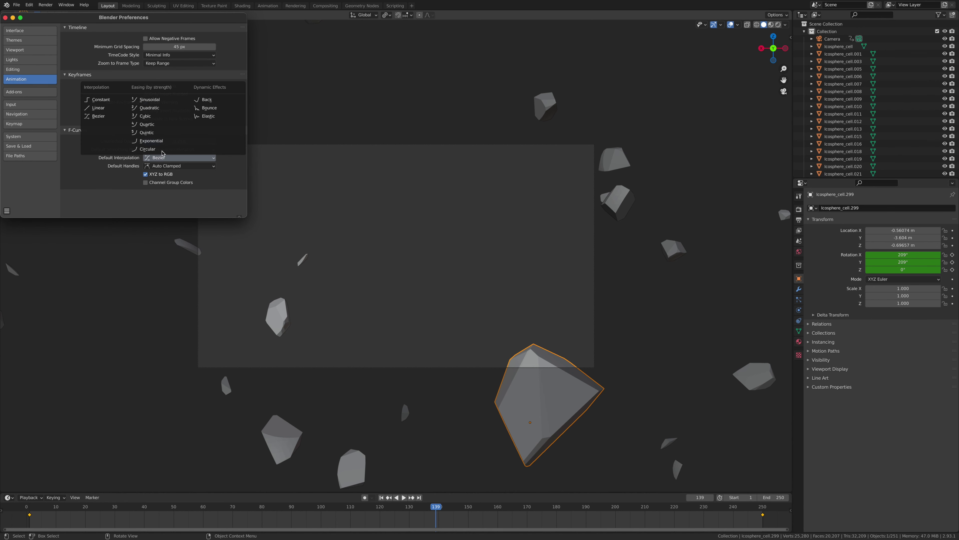
pyautogui.click(109, 111)
# Set the interpolation mode of the selected rock's keyframe at frame 1 to Linear and close the preferences
pyautogui.moveTo(44, 508); pyautogui.dragTo(31, 516)
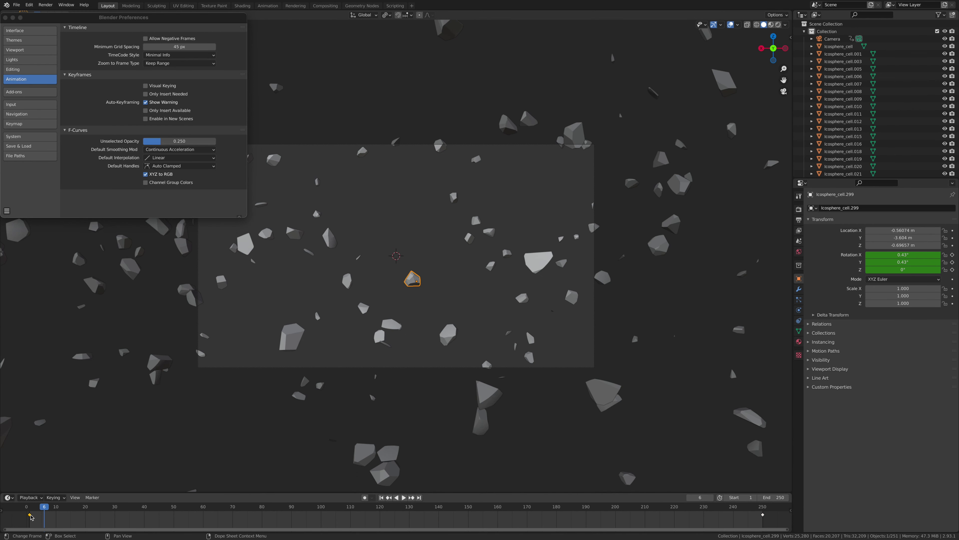
pyautogui.rightClick(30, 516)
pyautogui.moveTo(32, 481)
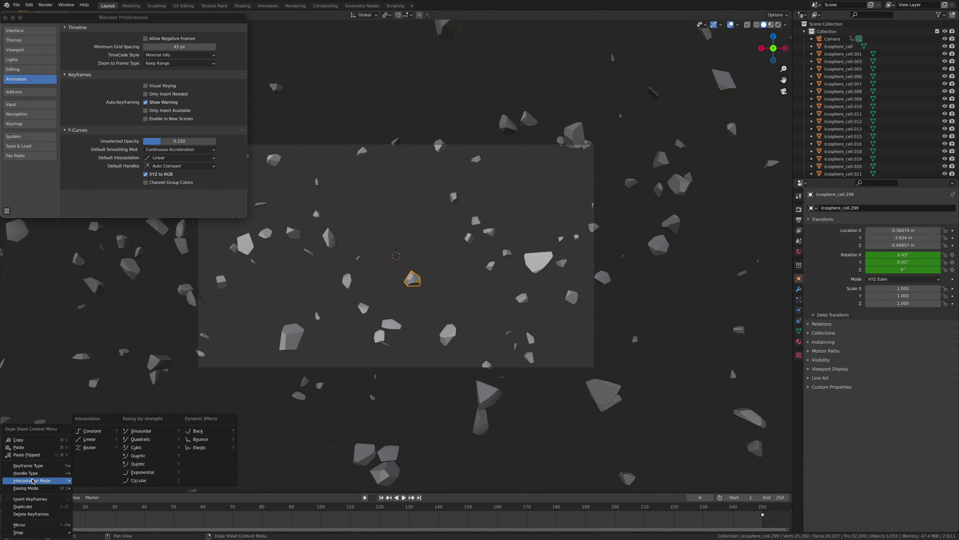
pyautogui.click(90, 439)
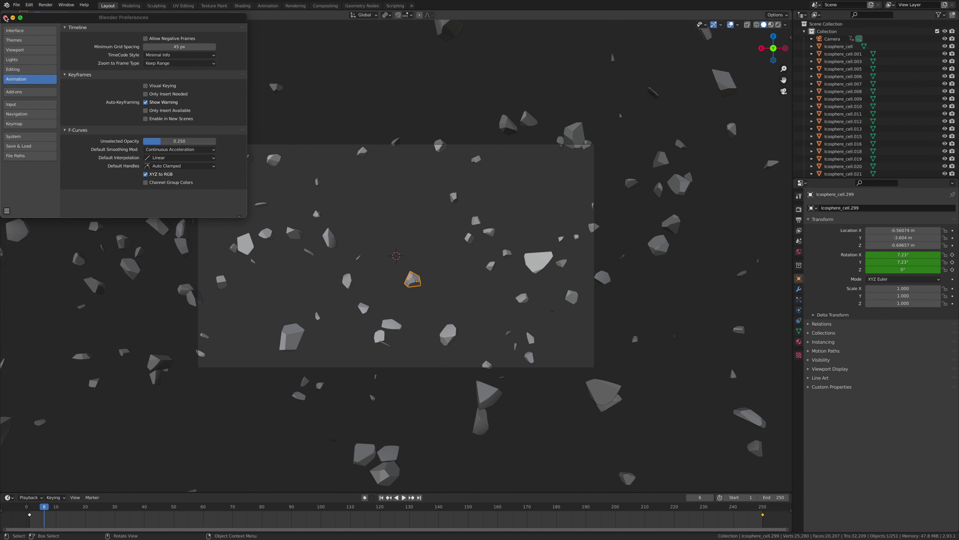
pyautogui.click(5, 18)
# Play the animation to check the selected rock's rotation, and return the playhead to frame 0
pyautogui.press('space')
pyautogui.press('space')
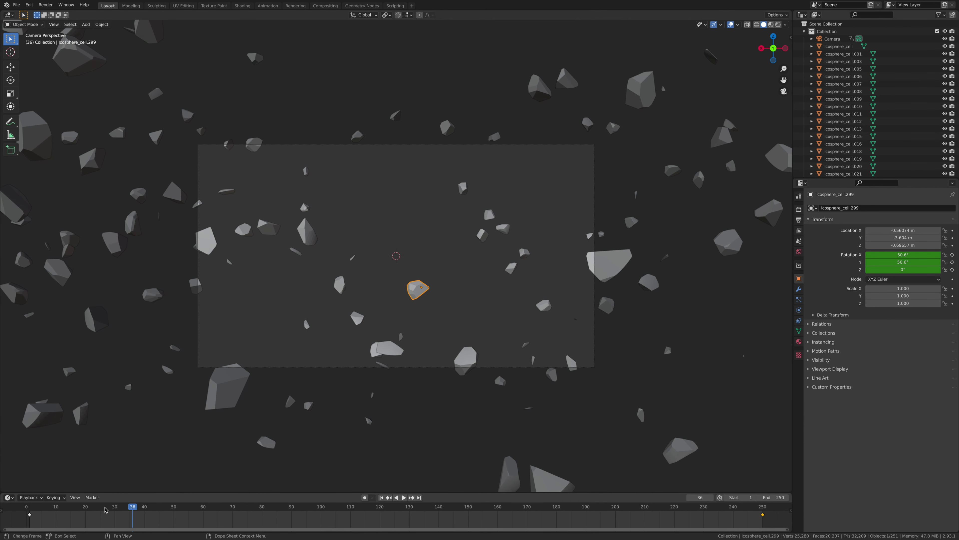
pyautogui.moveTo(138, 512); pyautogui.dragTo(26, 515)
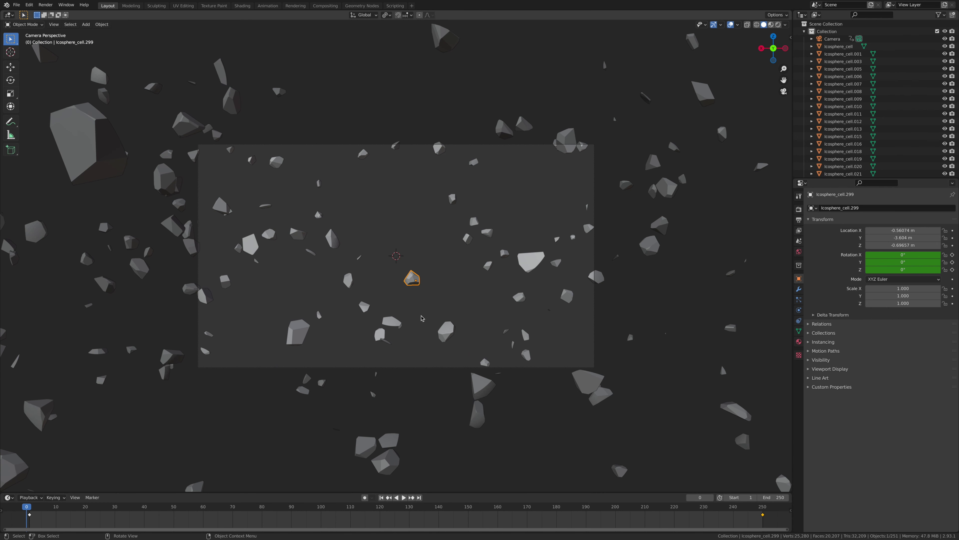
# Leave the camera view, select the camera and hide it in the viewport
pyautogui.moveTo(409, 260); pyautogui.dragTo(406, 264, button='middle')
pyautogui.scroll(-4, 406, 264)
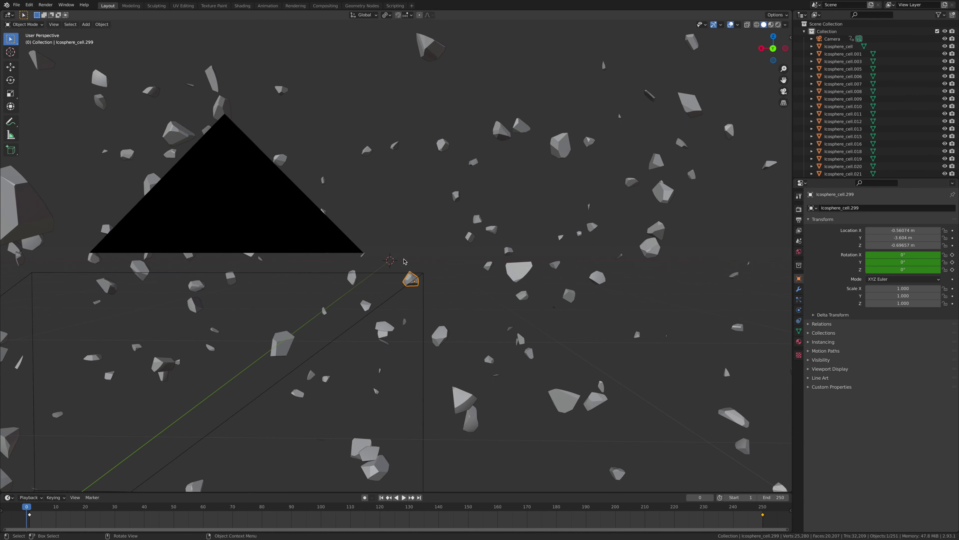
pyautogui.scroll(5, 406, 264)
pyautogui.scroll(-7, 406, 263)
pyautogui.scroll(-3, 405, 267)
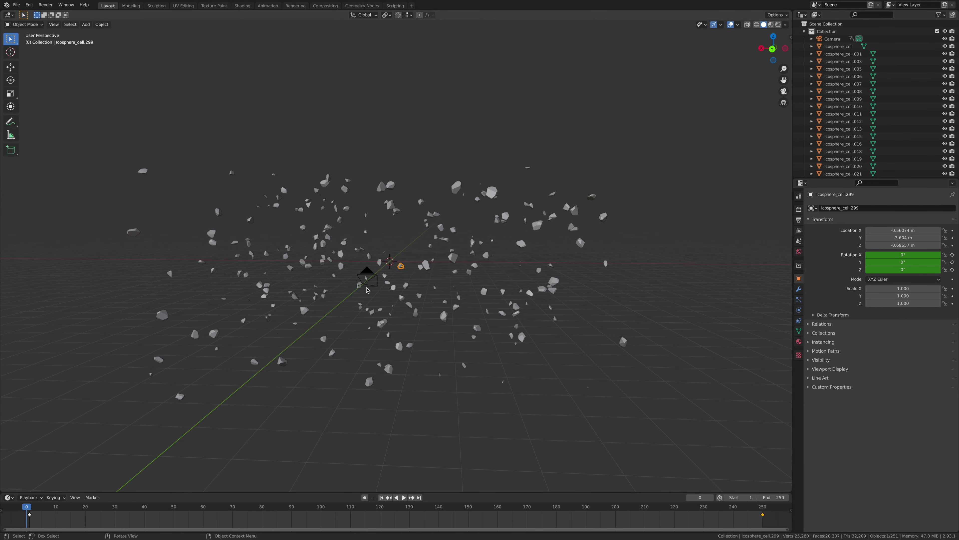
pyautogui.click(371, 272)
pyautogui.click(945, 39)
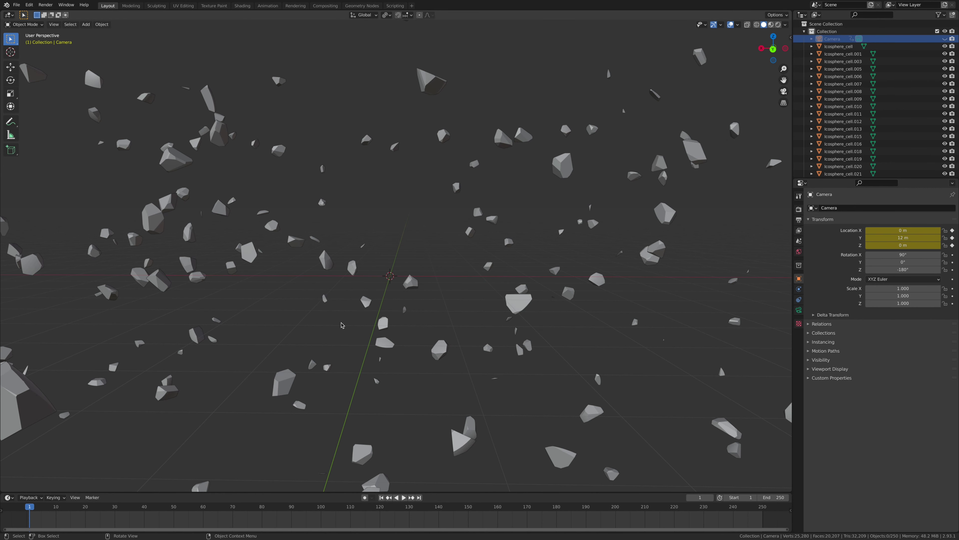
# Select all rocks with the animated Icosphere_cell.299 as the active object and link its animation data to the others at frame 1
pyautogui.press('a')
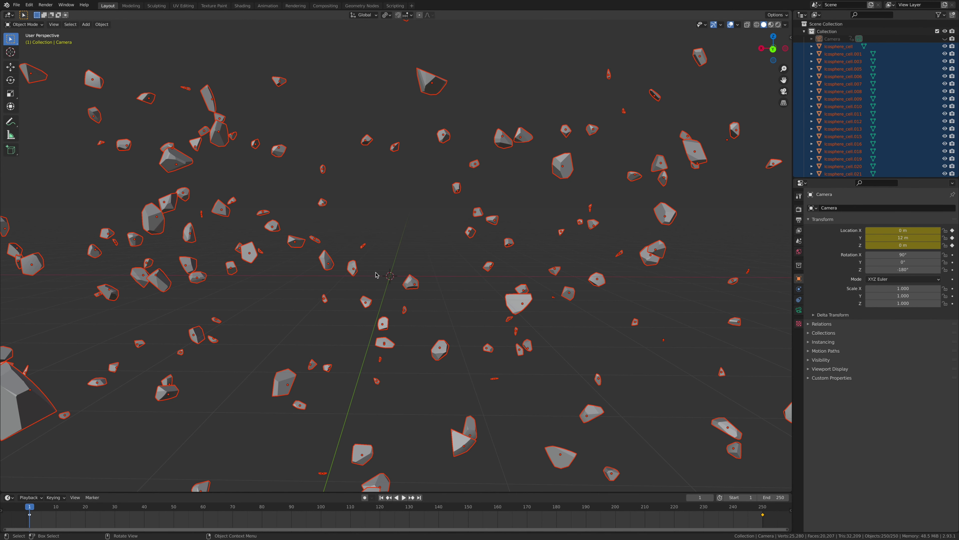
pyautogui.keyDown('shift'); pyautogui.click(411, 284); pyautogui.keyUp('shift')
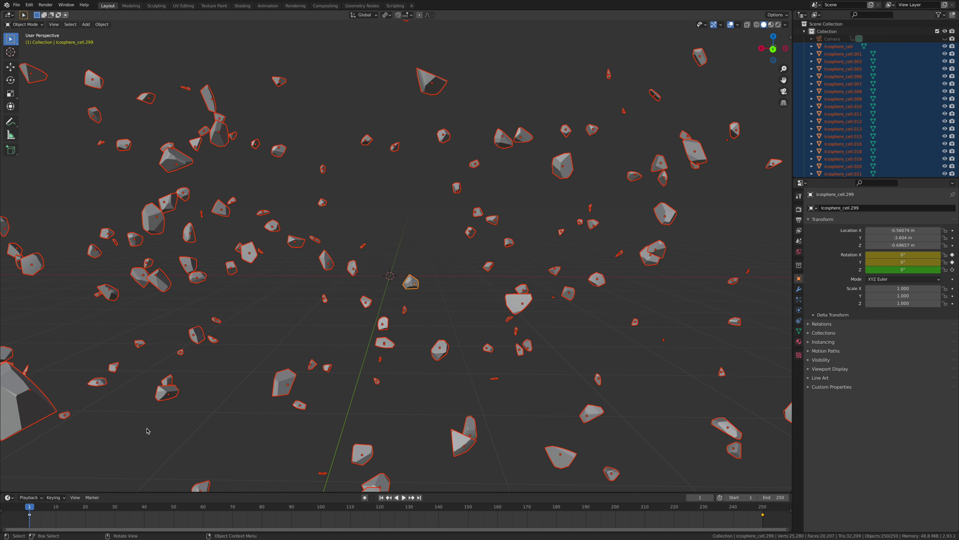
pyautogui.press('space')
pyautogui.press('space')
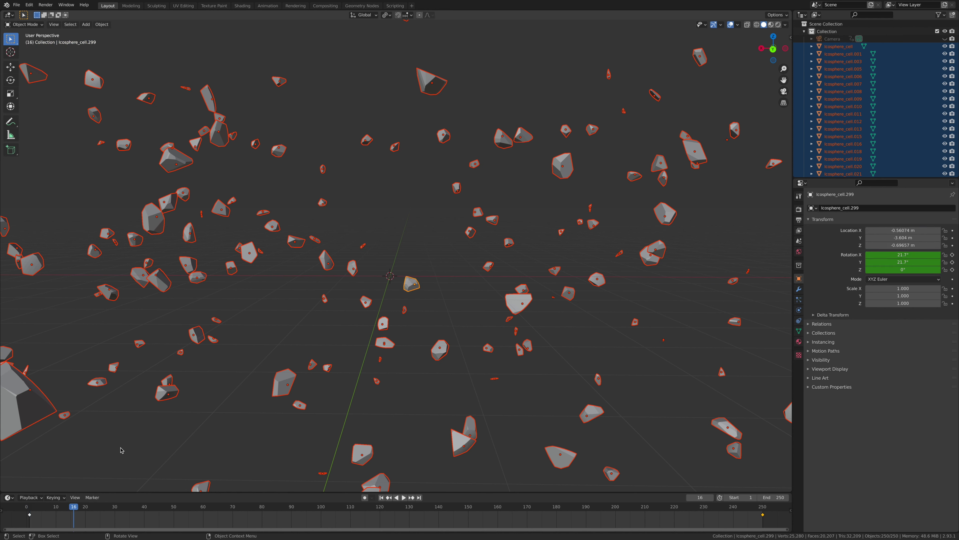
pyautogui.moveTo(72, 509); pyautogui.dragTo(29, 508)
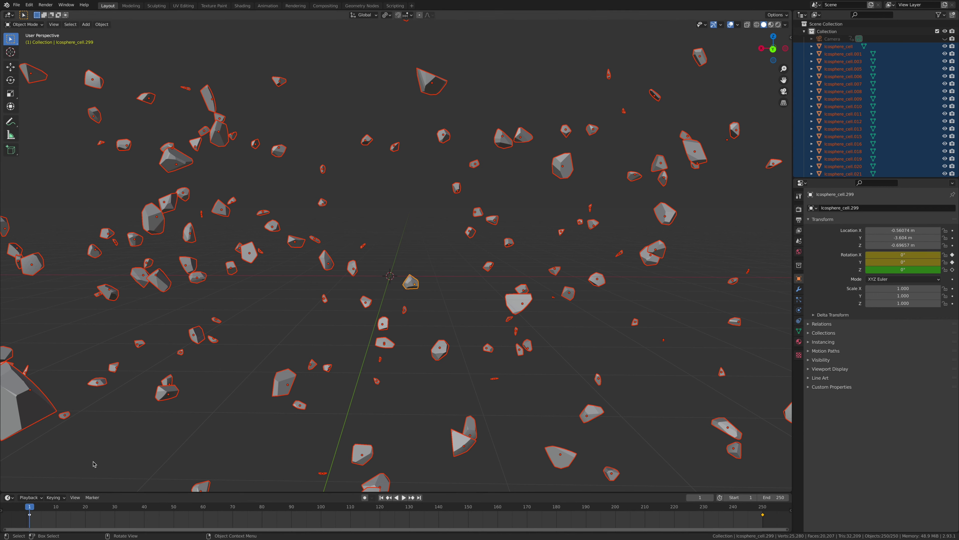
pyautogui.hotkey('ctrl', 'l')
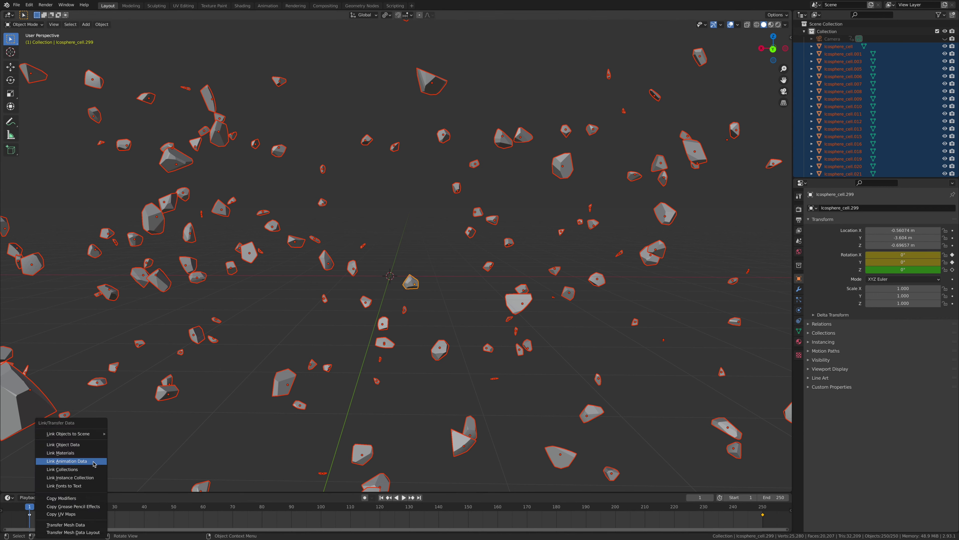
pyautogui.click(94, 462)
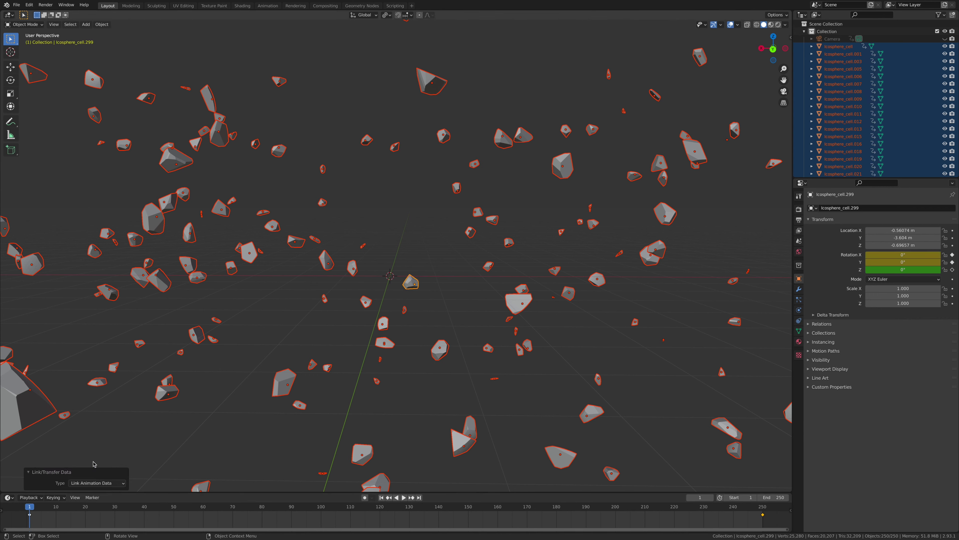
# Select only the rock Icosphere_cell.289 near the origin and play the animation to check that the rocks rotate
pyautogui.click(327, 265)
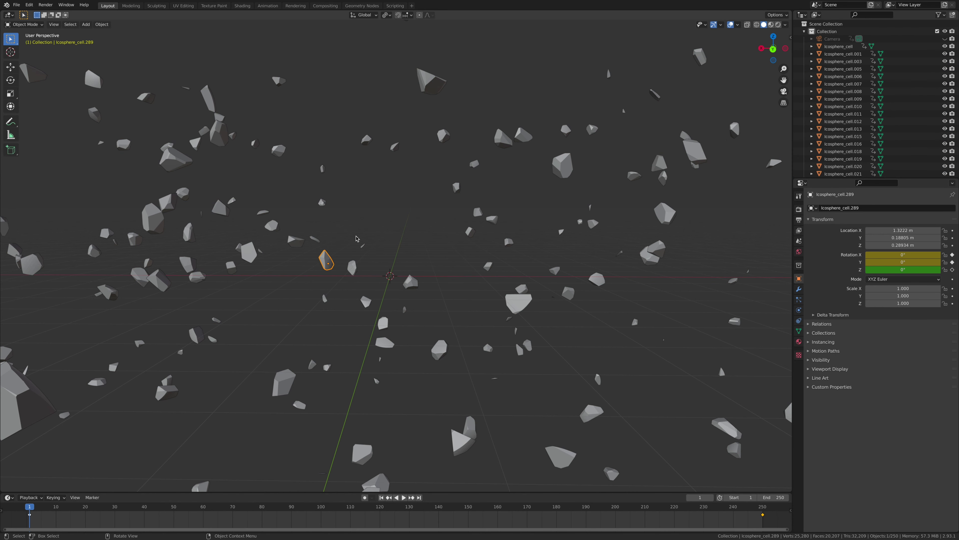
pyautogui.press('space')
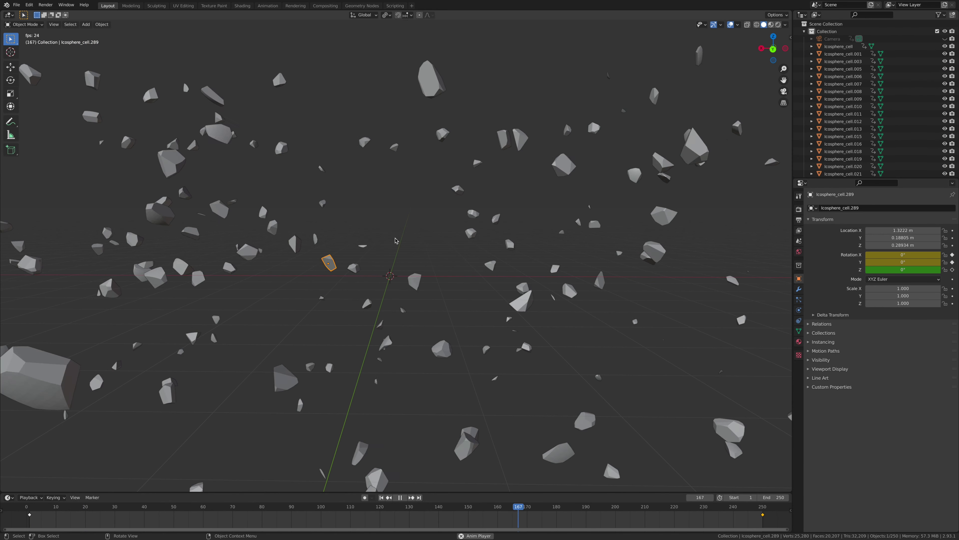
pyautogui.press('space')
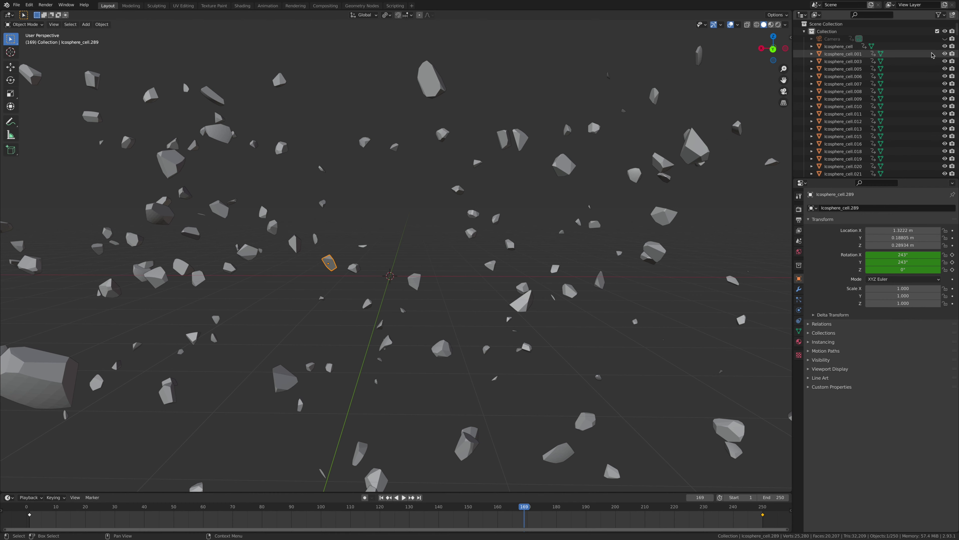
# Unhide the camera in the viewport and switch to the active camera's view
pyautogui.click(945, 39)
pyautogui.click(54, 24)
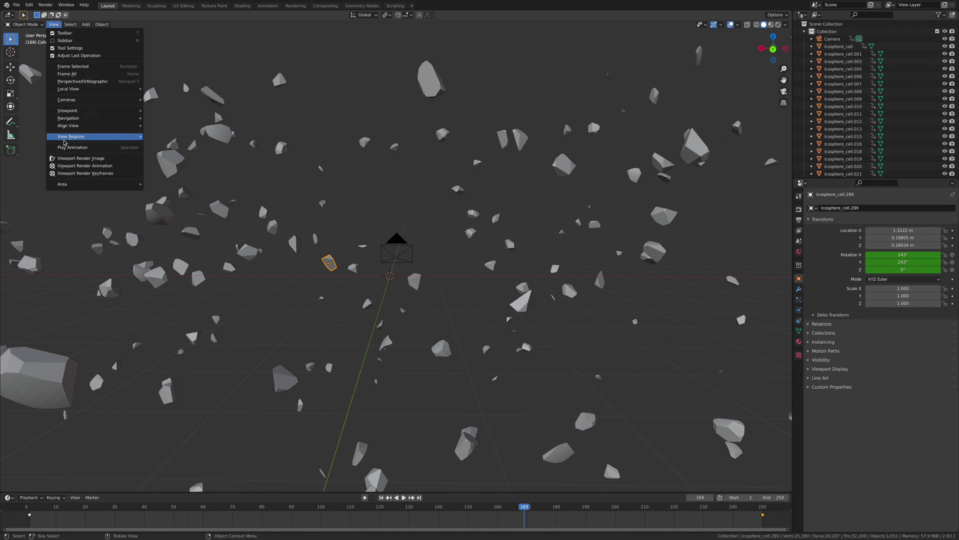
pyautogui.moveTo(68, 100)
pyautogui.click(163, 107)
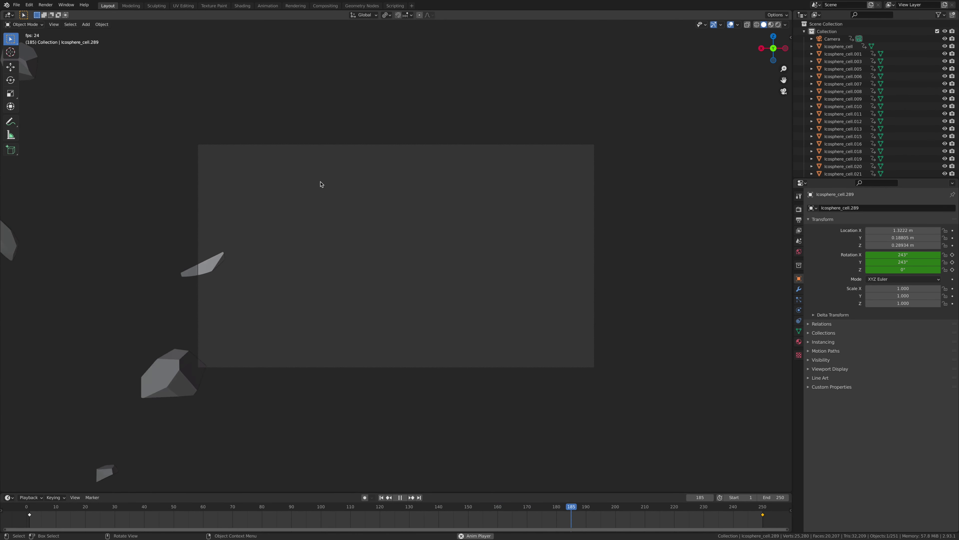
# Play the camera's flight through the rotating rocks from the start and stop at frame 13
pyautogui.click(401, 497)
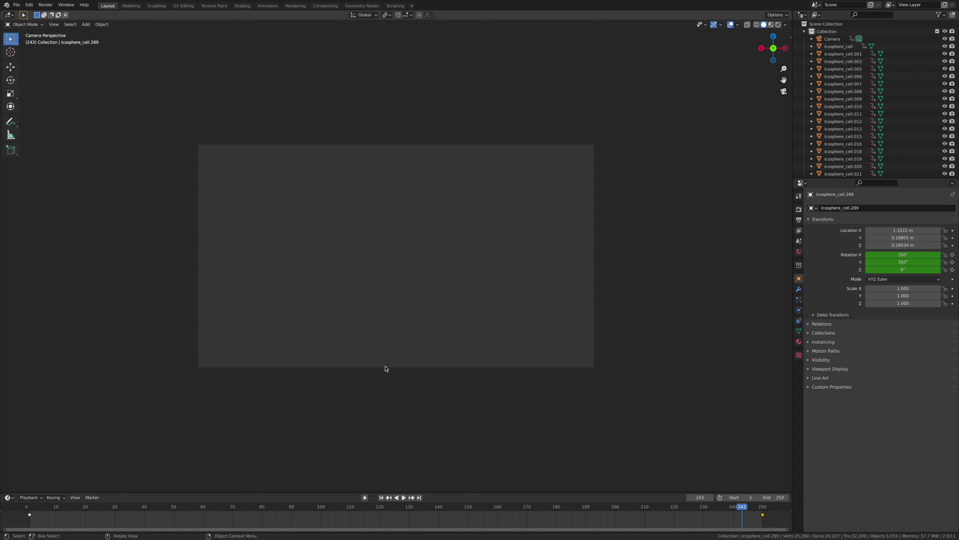
pyautogui.click(404, 497)
pyautogui.moveTo(411, 505); pyautogui.dragTo(64, 468)
pyautogui.press('space')
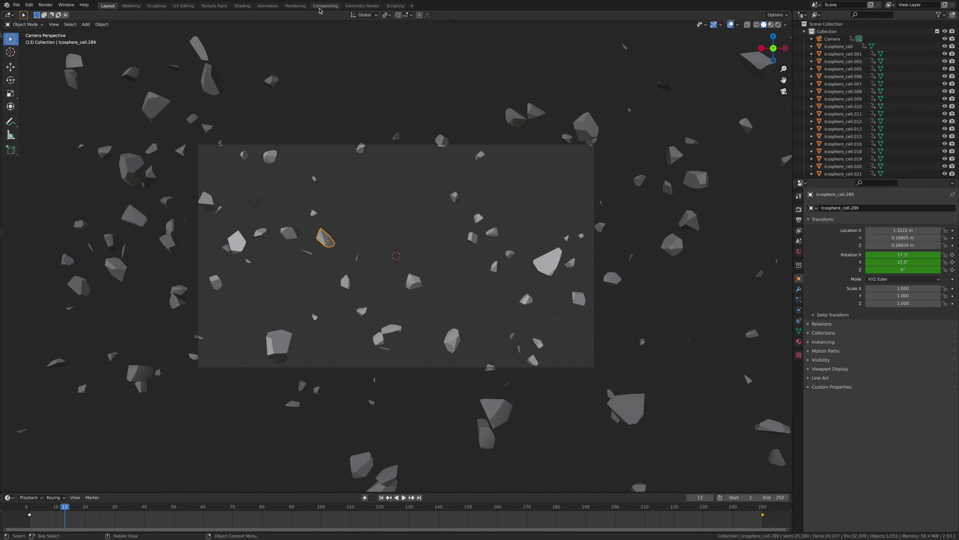
# In the Shading workspace, create a new material for the selected rock and delete its Principled BSDF node
pyautogui.click(242, 6)
pyautogui.click(482, 311)
pyautogui.scroll(-3, 453, 348)
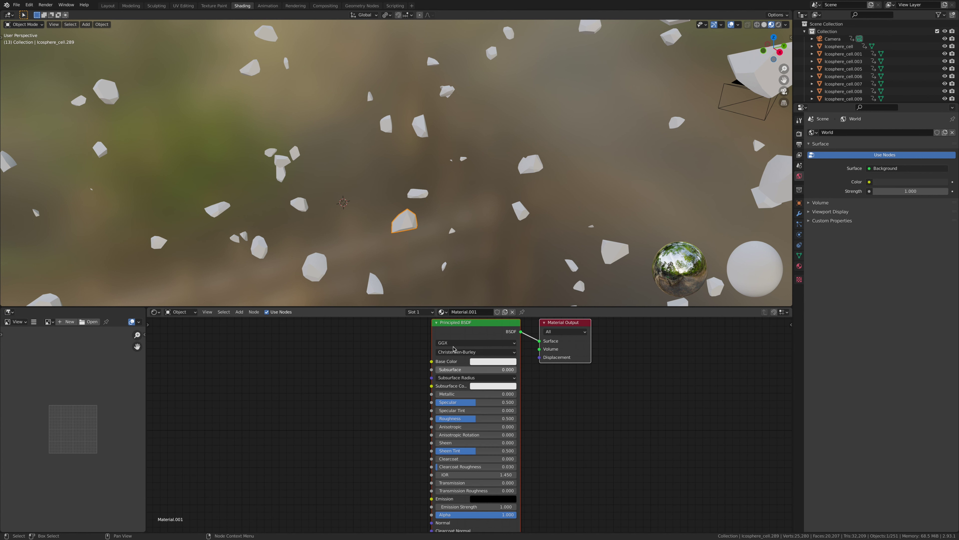
pyautogui.scroll(-1, 453, 348)
pyautogui.click(470, 343)
pyautogui.rightClick(469, 345)
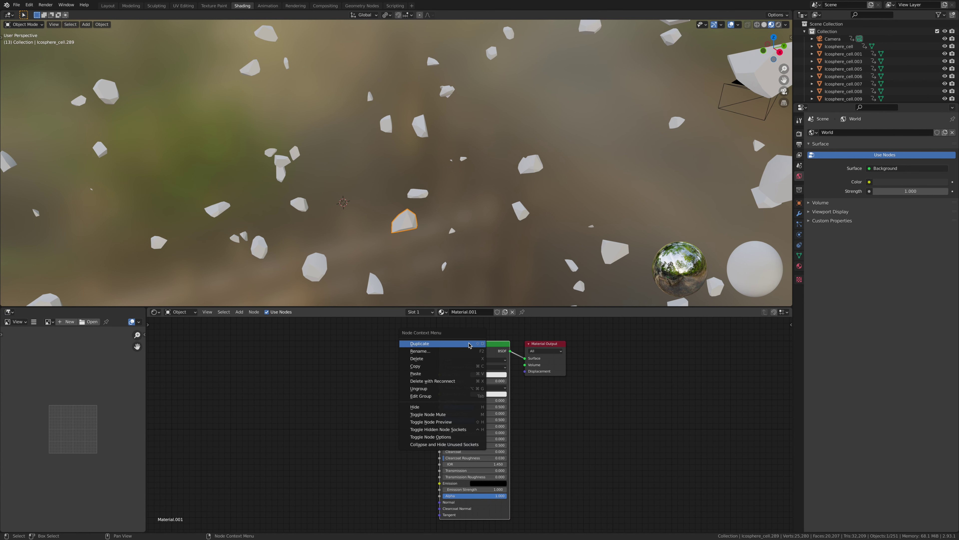
pyautogui.click(452, 359)
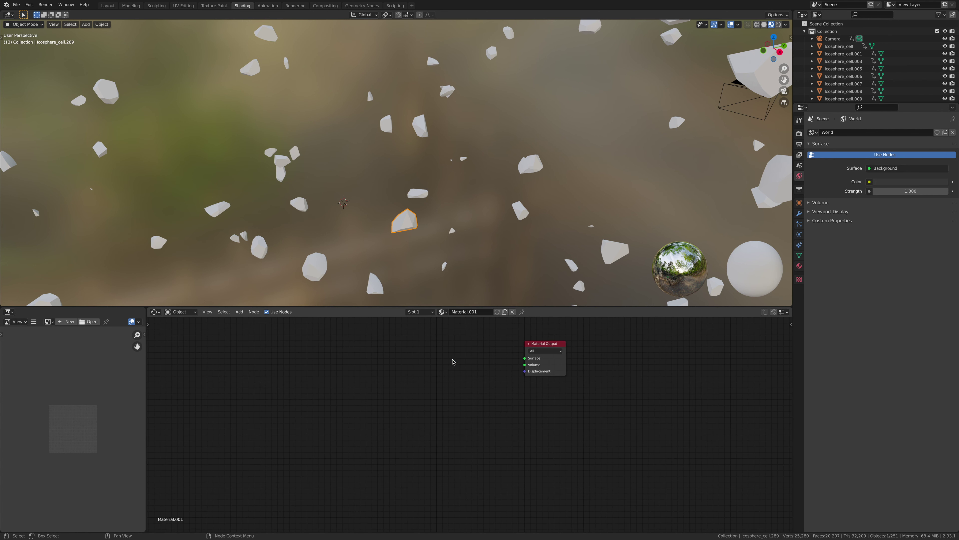
# Add an Image Texture node to the rock's material, placed well to the left of the Material Output
pyautogui.hotkey('shift', 'a')
pyautogui.click(432, 363)
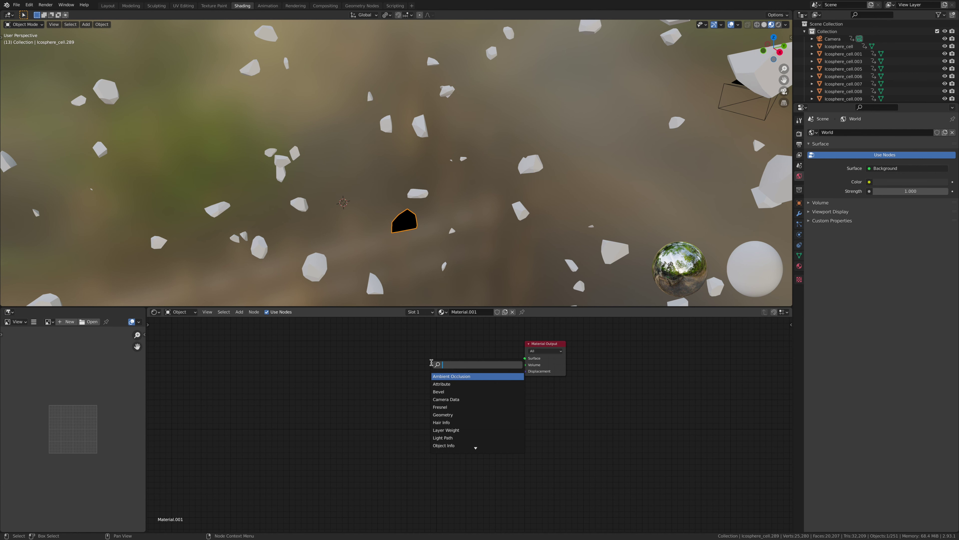
pyautogui.write('imag')
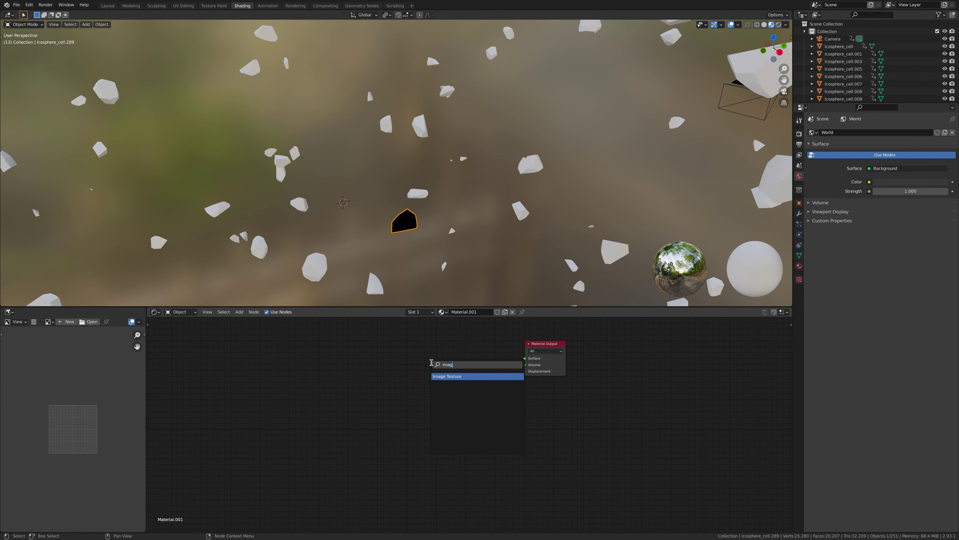
pyautogui.click(441, 377)
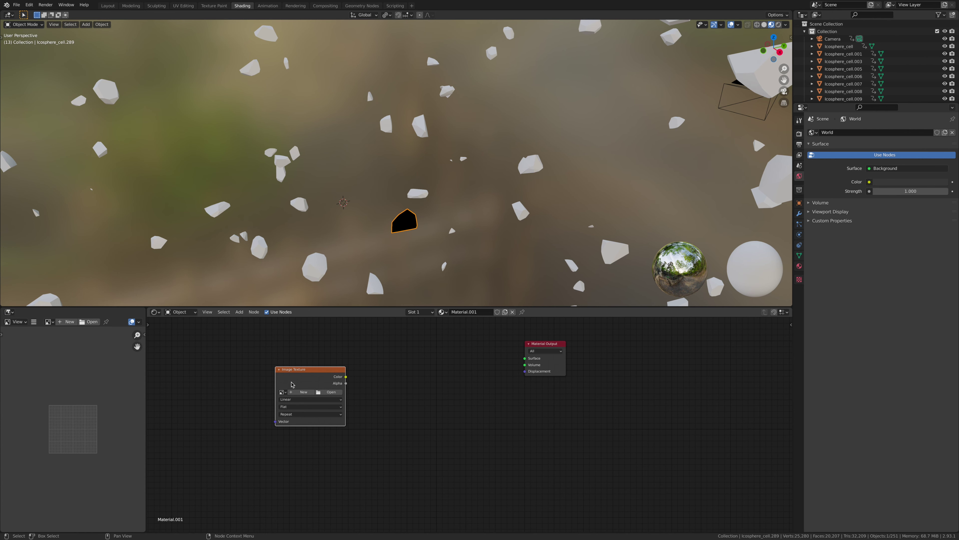
# Add a Principled BSDF node between the two nodes and link its BSDF output to the Material Output's Surface
pyautogui.hotkey('shift', 'a')
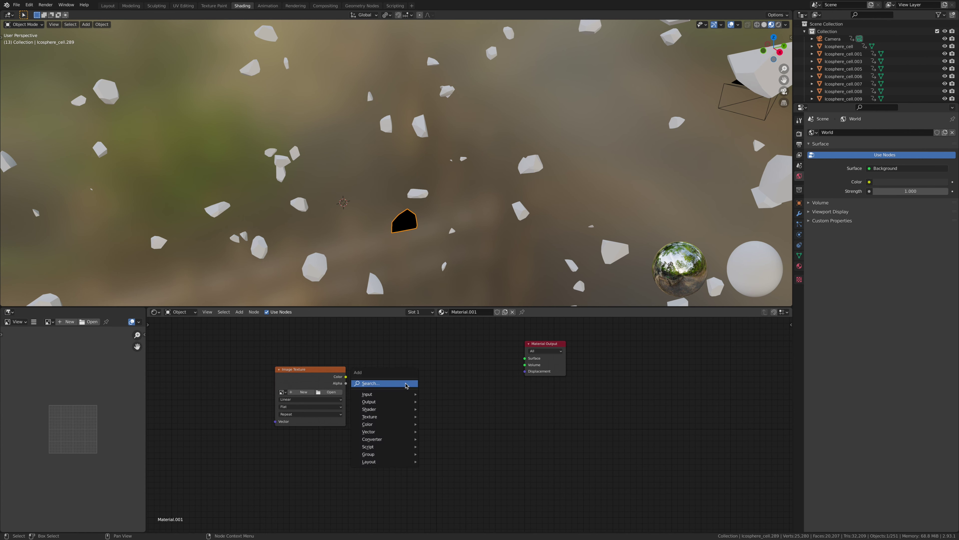
pyautogui.click(406, 383)
pyautogui.write('pri')
pyautogui.click(417, 399)
pyautogui.click(401, 382)
pyautogui.moveTo(461, 376); pyautogui.dragTo(525, 358)
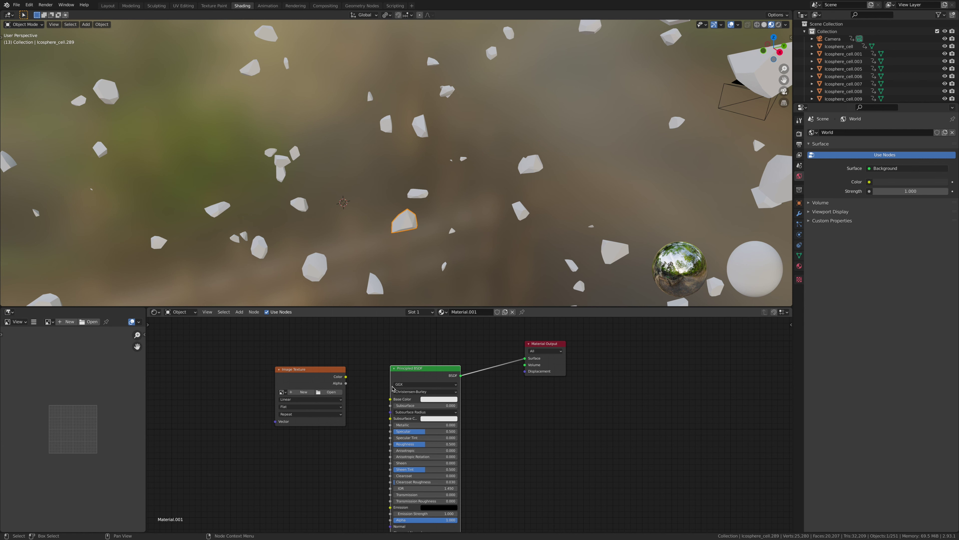
# Space out the Image Texture node, link its Color to the Principled BSDF's Base Color, and load Rock030_4K_Color.png into it
pyautogui.moveTo(323, 373); pyautogui.dragTo(253, 382)
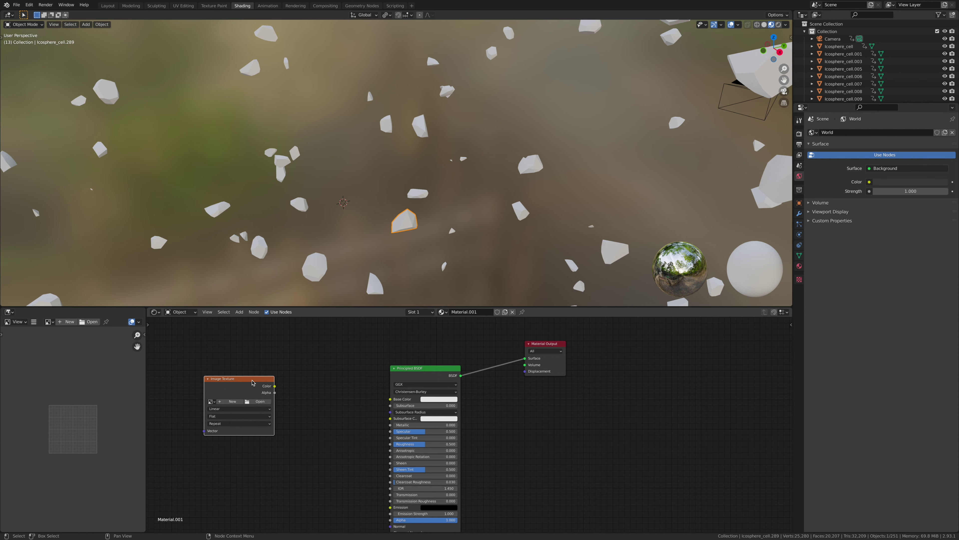
pyautogui.moveTo(275, 386); pyautogui.dragTo(391, 401)
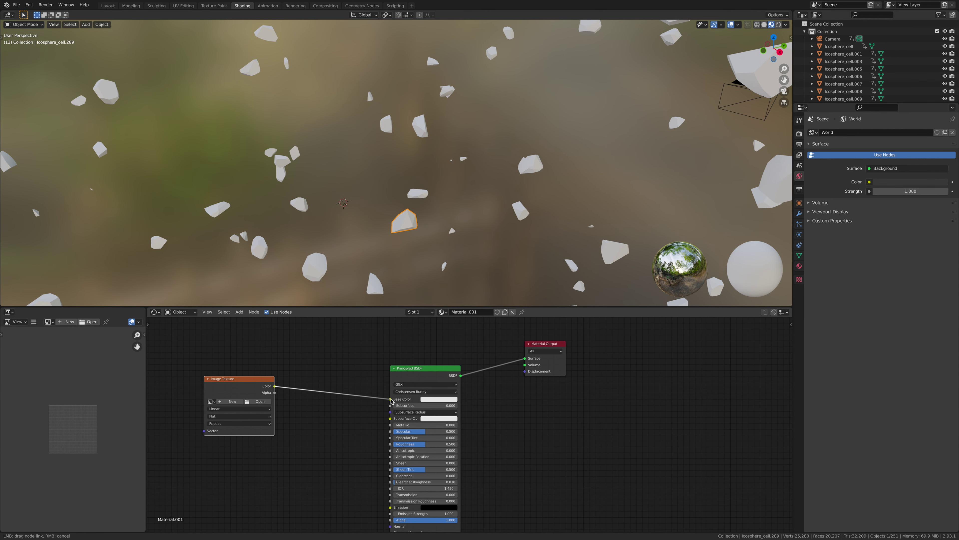
pyautogui.moveTo(391, 402); pyautogui.dragTo(391, 399)
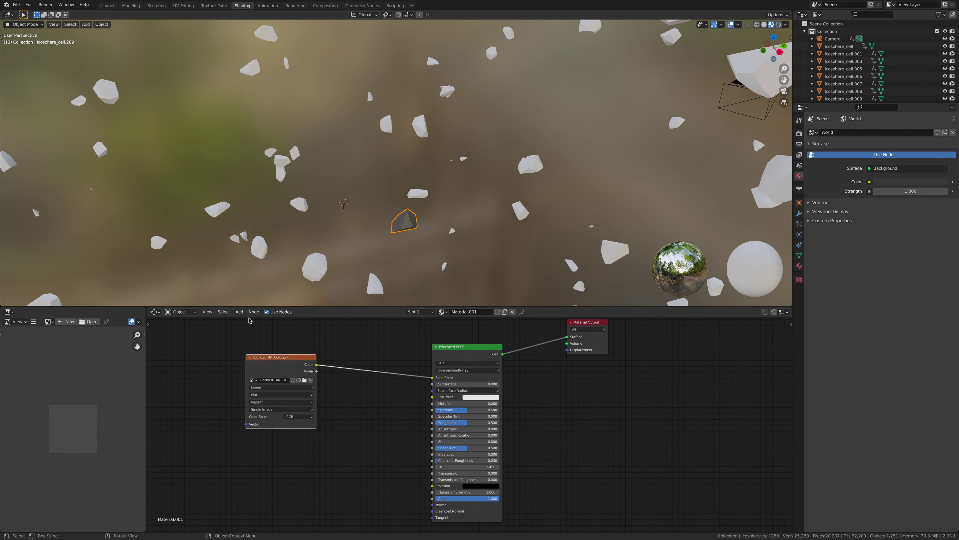
pyautogui.moveTo(279, 432); pyautogui.dragTo(335, 405, button='middle')
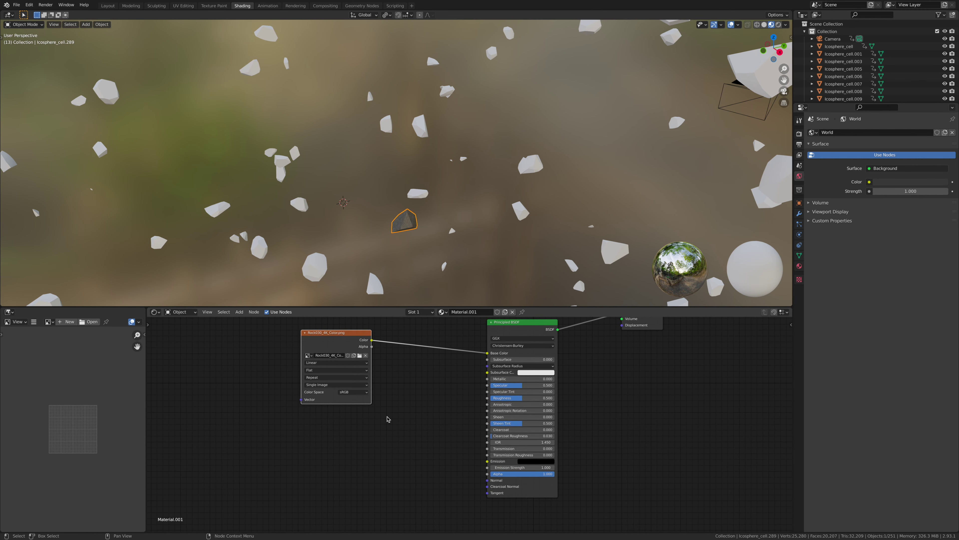
pyautogui.scroll(-4, 386, 414)
pyautogui.moveTo(387, 427); pyautogui.dragTo(377, 422, button='middle')
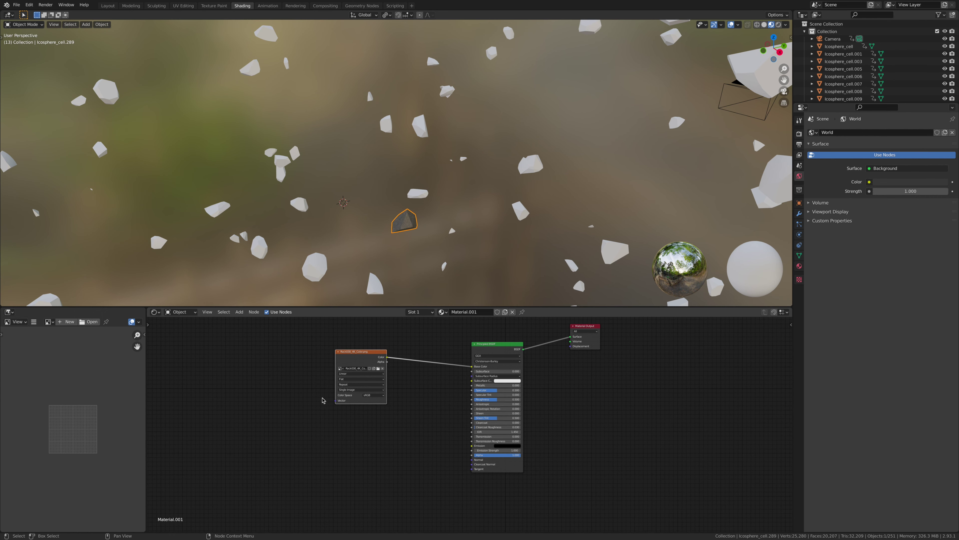
pyautogui.moveTo(275, 362); pyautogui.dragTo(222, 344, button='middle')
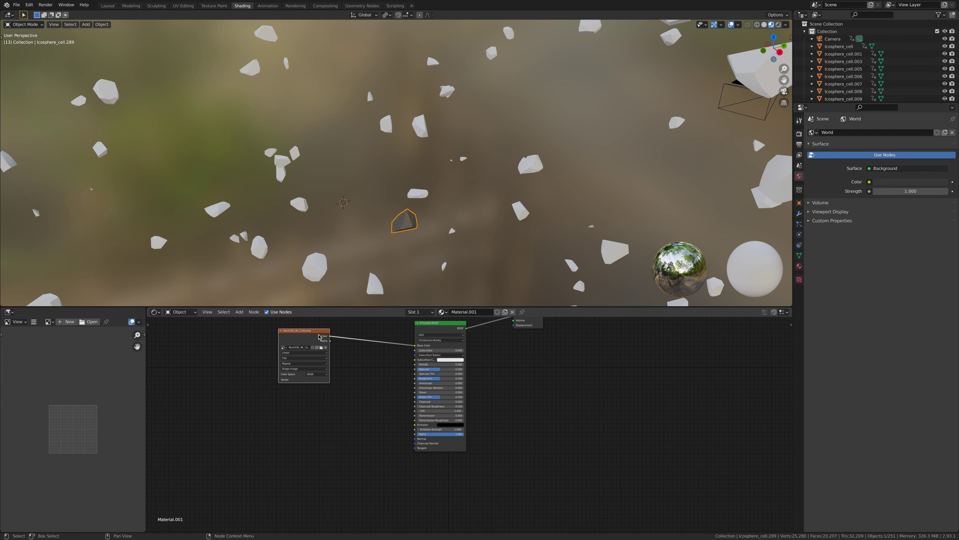
# Duplicate the Rock030_4K_Color.png texture node three times and spread the copies out below and beside the original
pyautogui.scroll(-1, 329, 448)
pyautogui.moveTo(332, 449); pyautogui.dragTo(335, 459, button='middle')
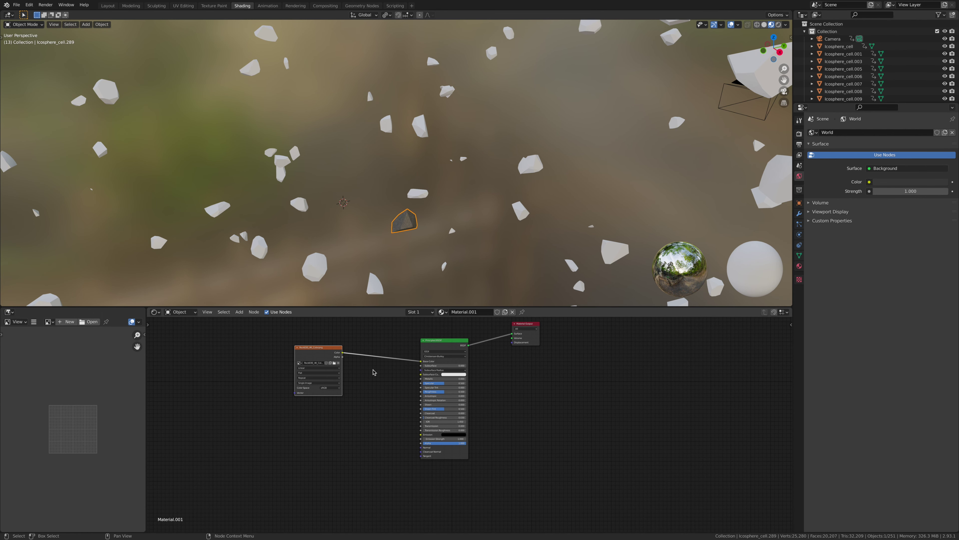
pyautogui.scroll(3, 418, 223)
pyautogui.keyDown('shift'); pyautogui.moveTo(407, 262); pyautogui.dragTo(351, 119, button='middle'); pyautogui.keyUp('shift')
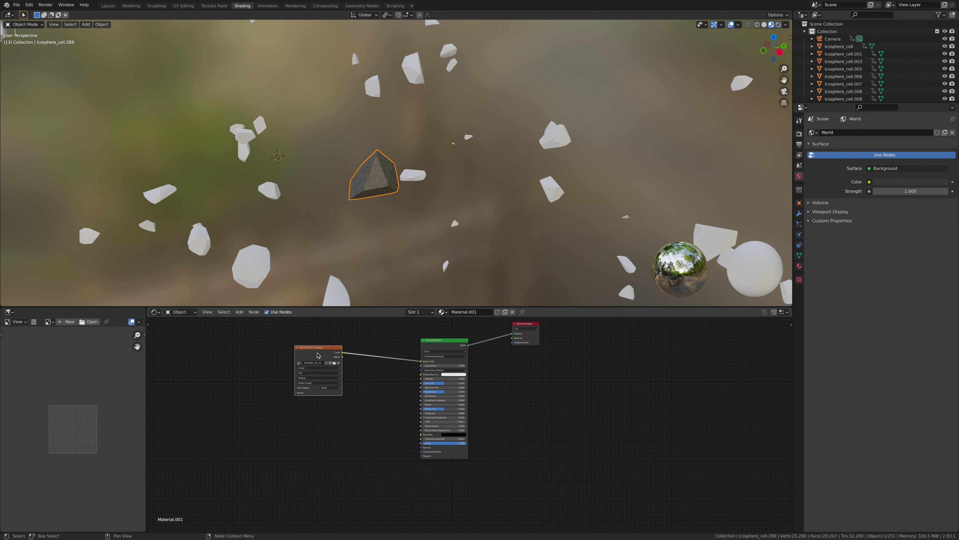
pyautogui.hotkey('shift', 'd')
pyautogui.click(250, 379)
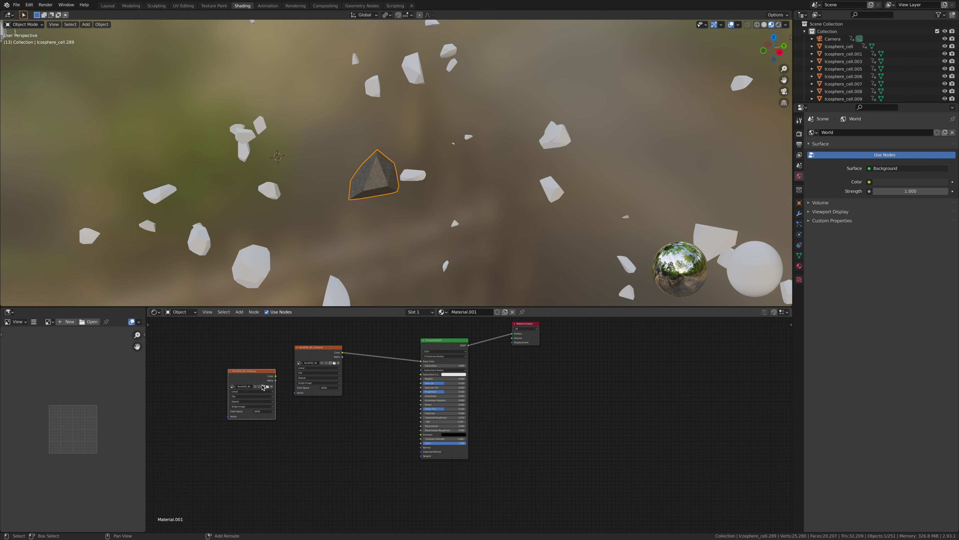
pyautogui.hotkey('shift', 'd')
pyautogui.click(314, 453)
pyautogui.hotkey('shift', 'd')
pyautogui.click(402, 504)
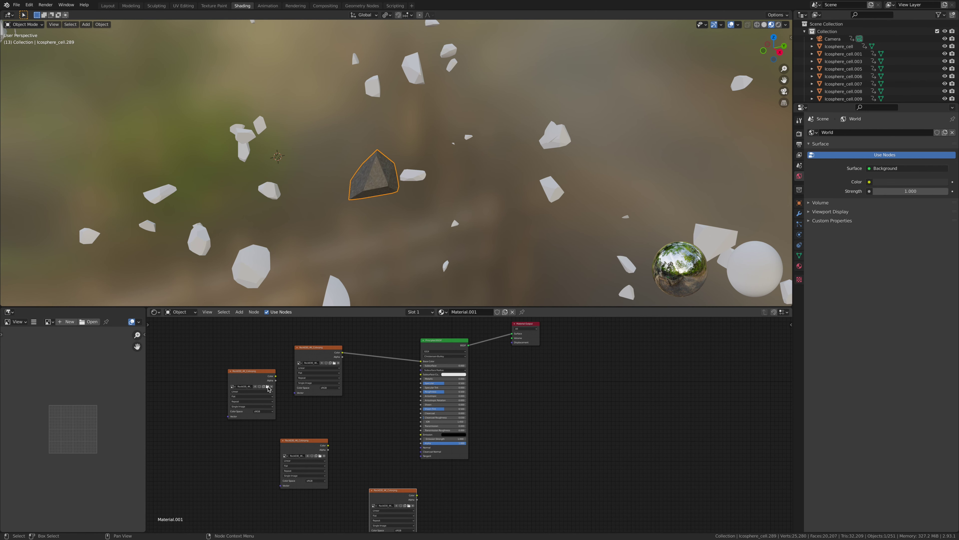
# Load Rock030_4K_Roughness.png into the first copied texture node and link its Color to the Principled BSDF's Roughness
pyautogui.click(267, 387)
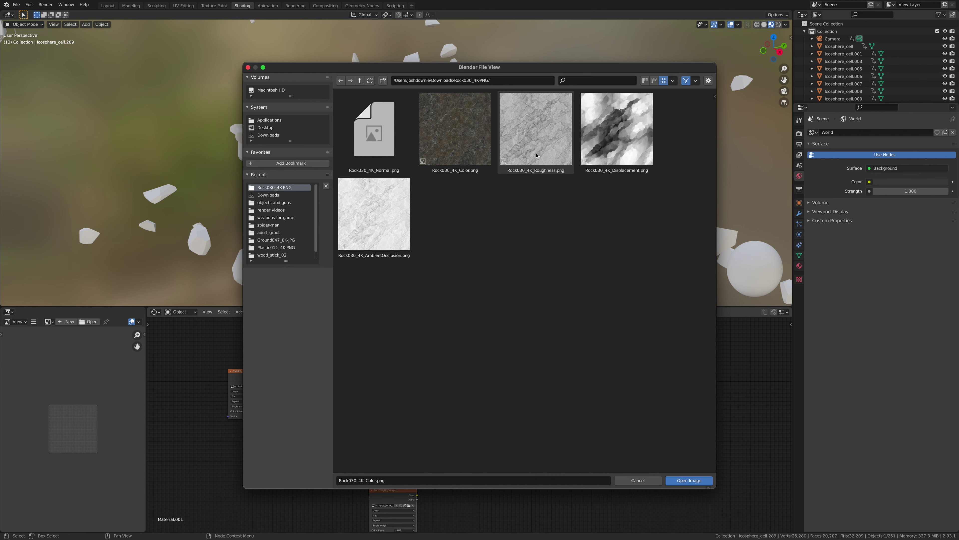
pyautogui.click(544, 153)
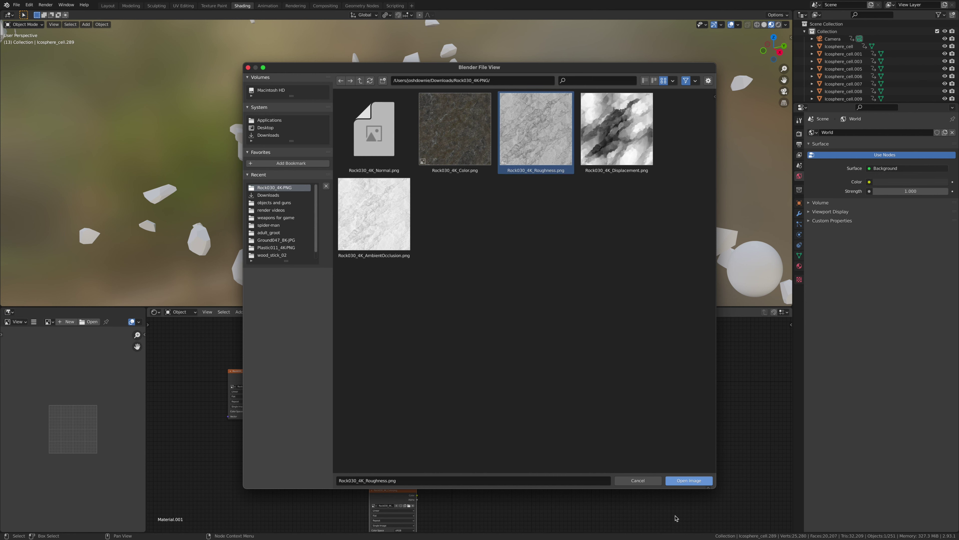
pyautogui.click(684, 481)
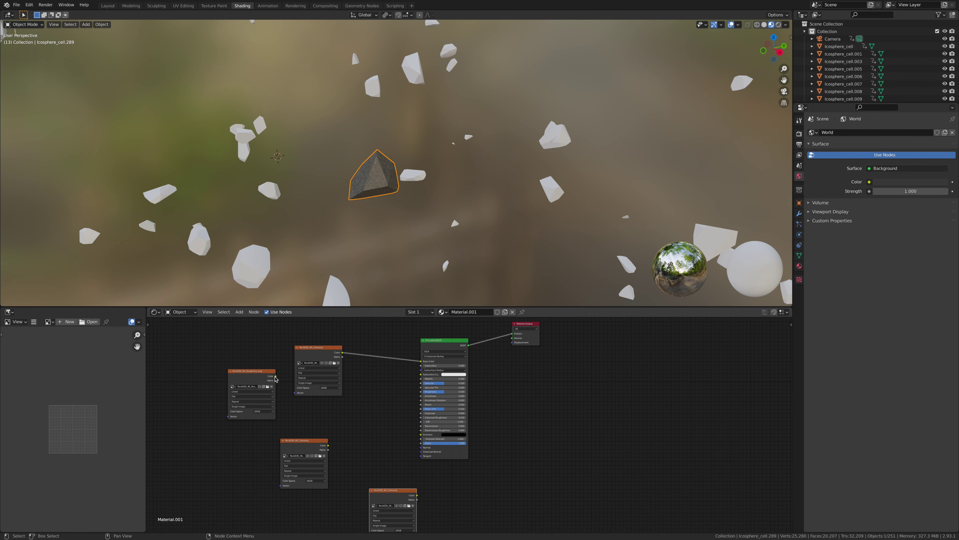
pyautogui.moveTo(275, 376)
pyautogui.mouseDown()
pyautogui.moveTo(374, 429)
pyautogui.moveTo(421, 394)
pyautogui.mouseUp()
# Set the roughness texture's color space to Non-Color
pyautogui.scroll(10, 468, 424)
pyautogui.moveTo(301, 403); pyautogui.dragTo(572, 438, button='middle')
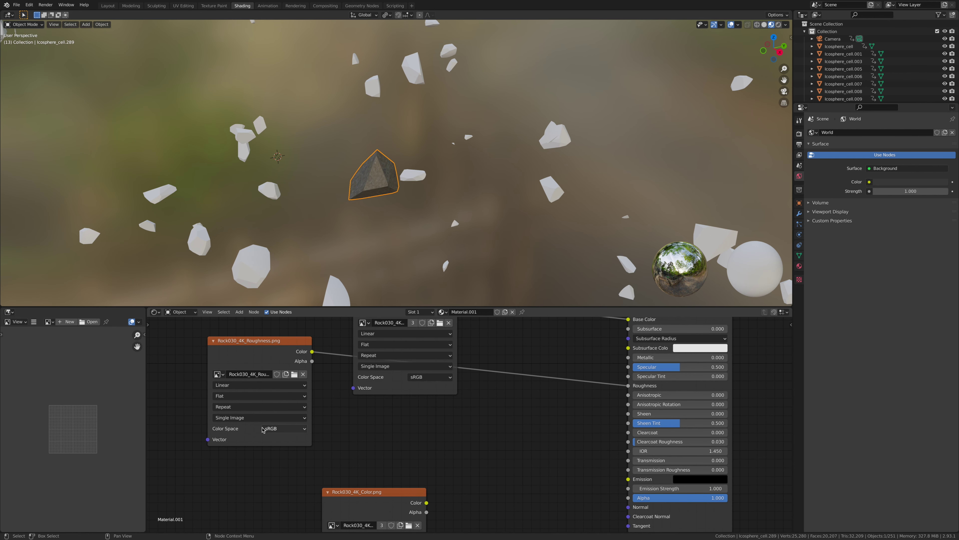
pyautogui.click(279, 429)
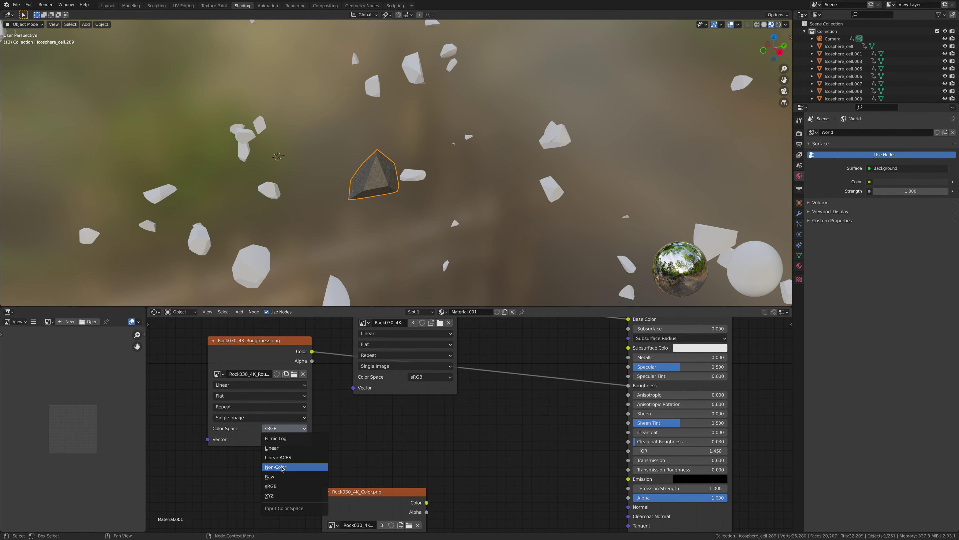
pyautogui.click(281, 468)
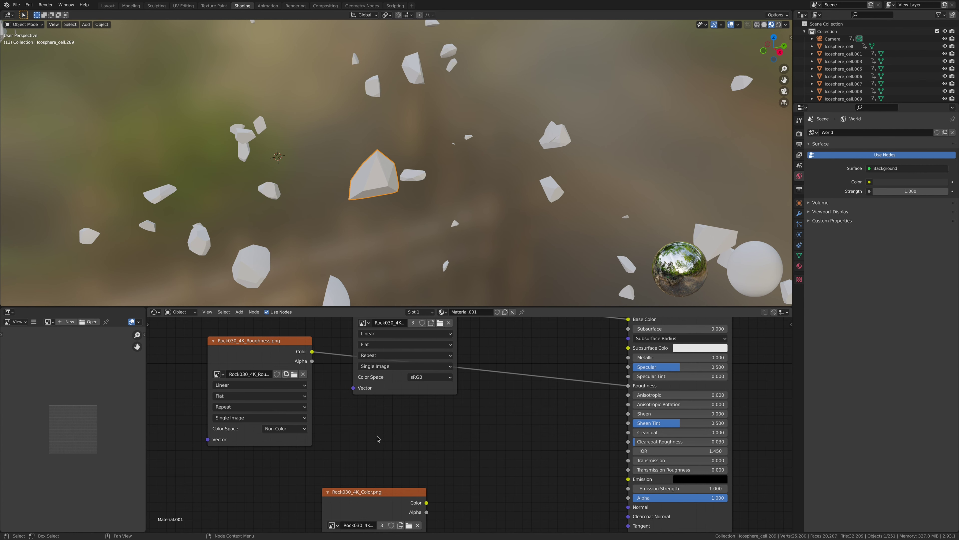
# Load Rock030_4K_AmbientOcclusion.png into the second copied texture node
pyautogui.scroll(-4, 344, 449)
pyautogui.moveTo(385, 438); pyautogui.dragTo(316, 452, button='middle')
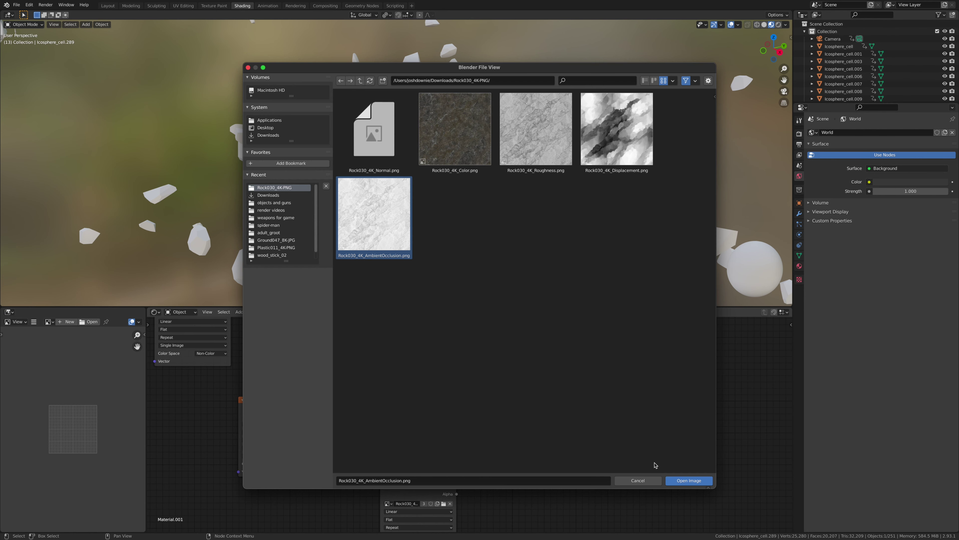
pyautogui.click(682, 481)
pyautogui.scroll(-3, 446, 418)
pyautogui.moveTo(340, 392); pyautogui.dragTo(319, 440, button='middle')
# Move the color texture node farther from the roughness node and place the ambient occlusion texture node above it
pyautogui.moveTo(355, 355); pyautogui.dragTo(321, 344)
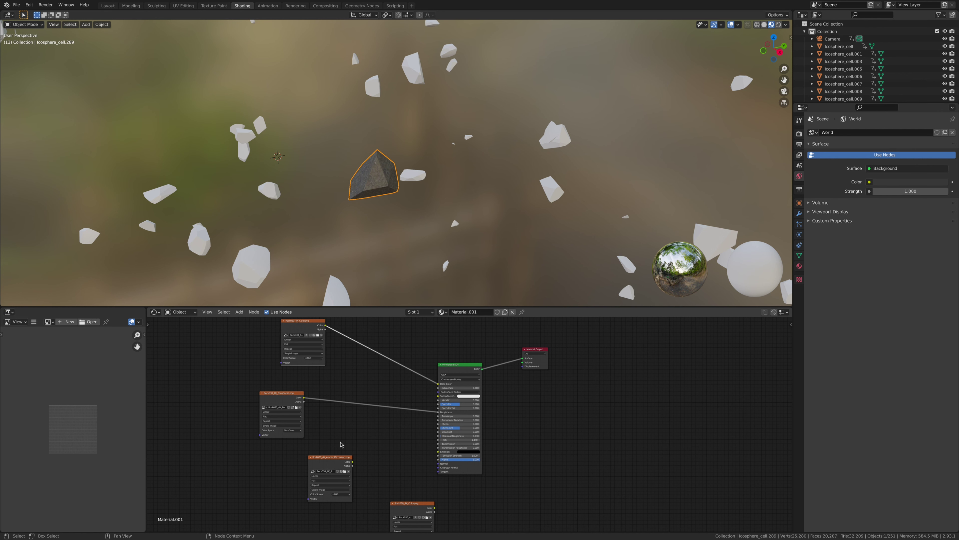
pyautogui.moveTo(334, 457); pyautogui.dragTo(413, 306)
pyautogui.moveTo(356, 405); pyautogui.dragTo(327, 502, button='middle')
pyautogui.moveTo(382, 409); pyautogui.dragTo(355, 382)
pyautogui.click(394, 432)
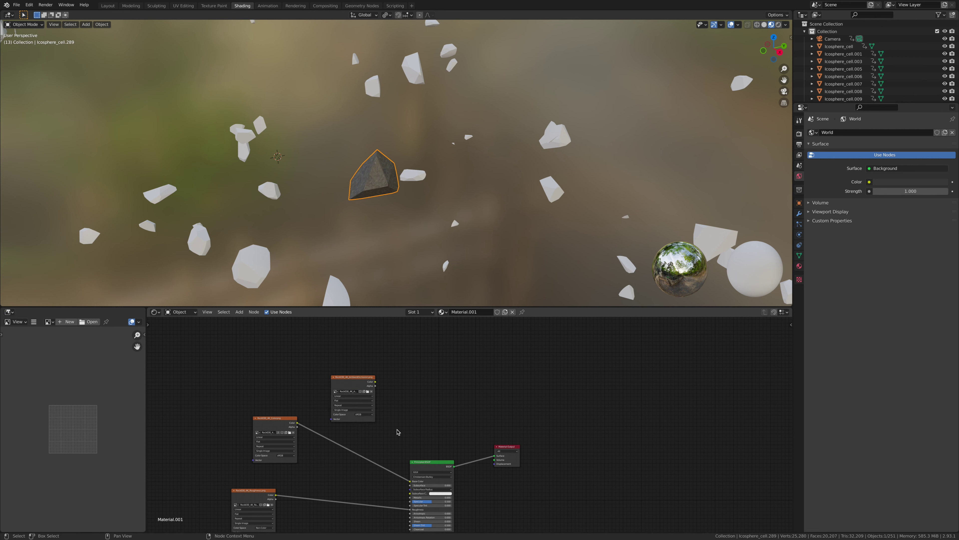
# Add a MixRGB node and insert it into the link between the color texture and the Principled BSDF's Base Color
pyautogui.hotkey('shift', 'a')
pyautogui.click(397, 430)
pyautogui.write('mi')
pyautogui.click(427, 442)
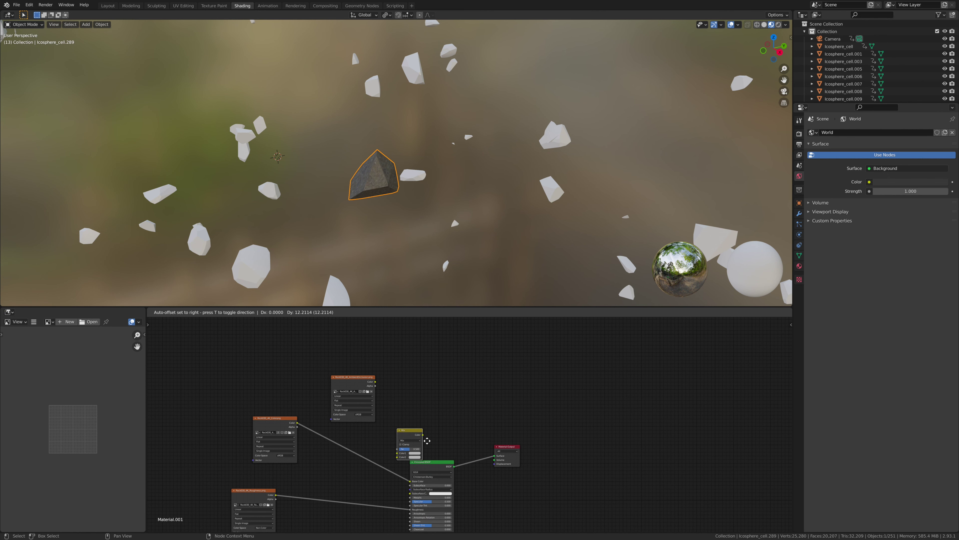
pyautogui.click(378, 453)
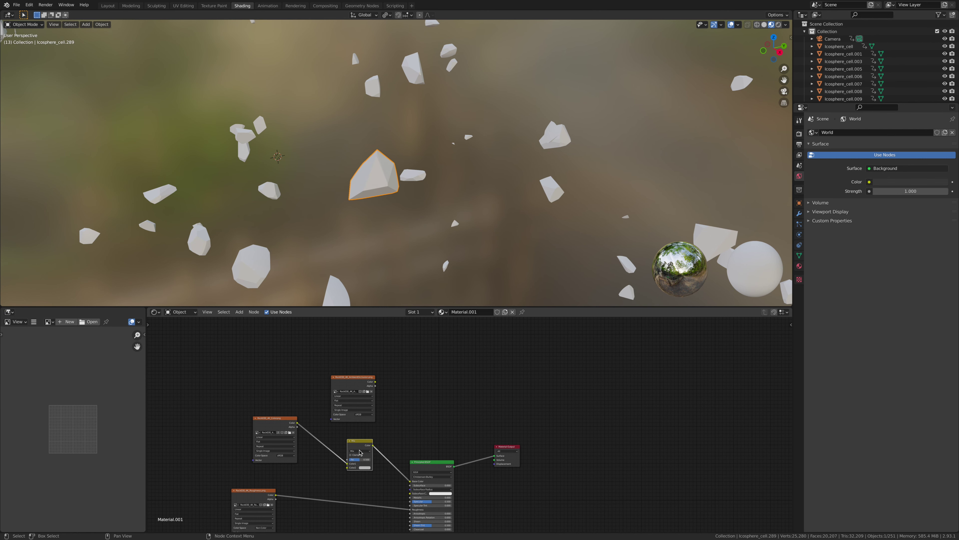
# Set the mix node's blend mode to Multiply and link the ambient occlusion texture's Color to its Color2 input
pyautogui.click(360, 451)
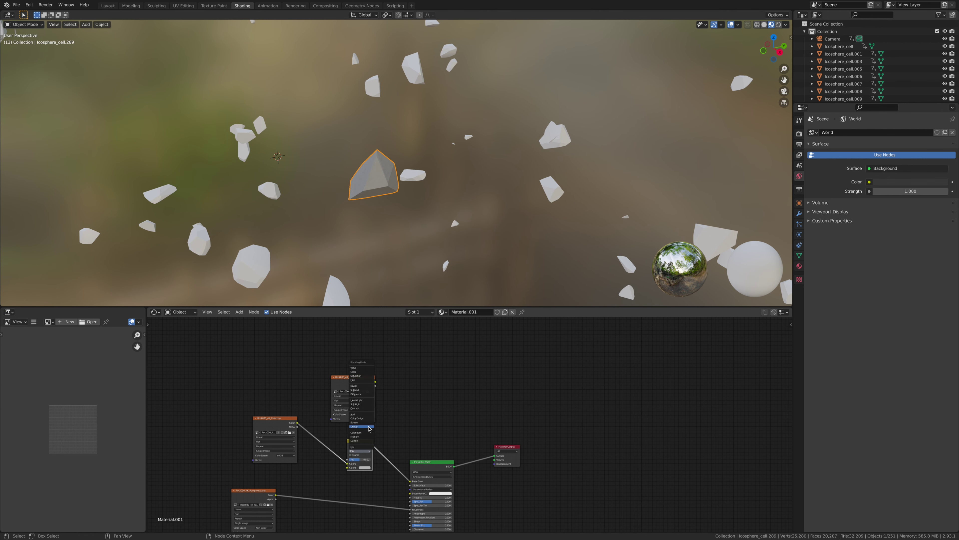
pyautogui.click(360, 436)
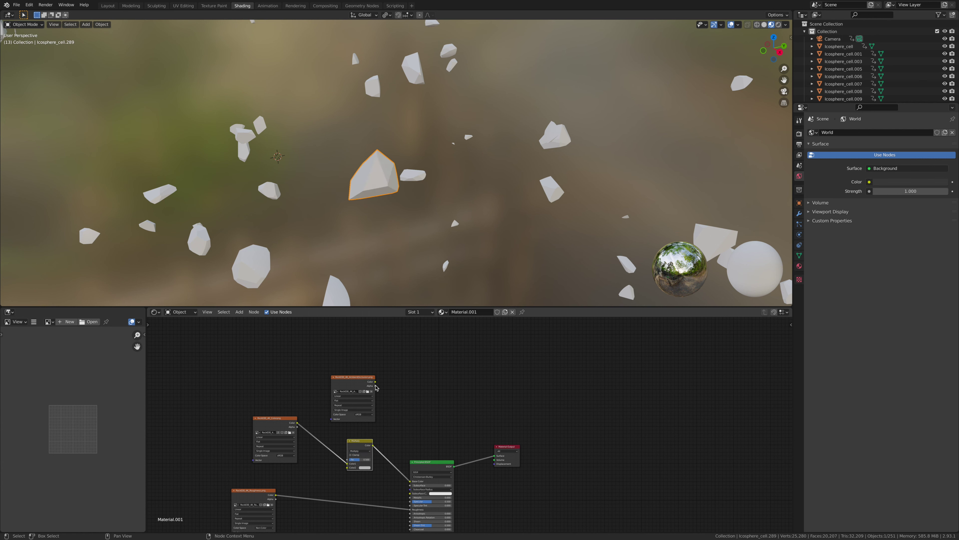
pyautogui.moveTo(374, 381)
pyautogui.mouseDown()
pyautogui.moveTo(389, 399)
pyautogui.moveTo(348, 468)
pyautogui.mouseUp()
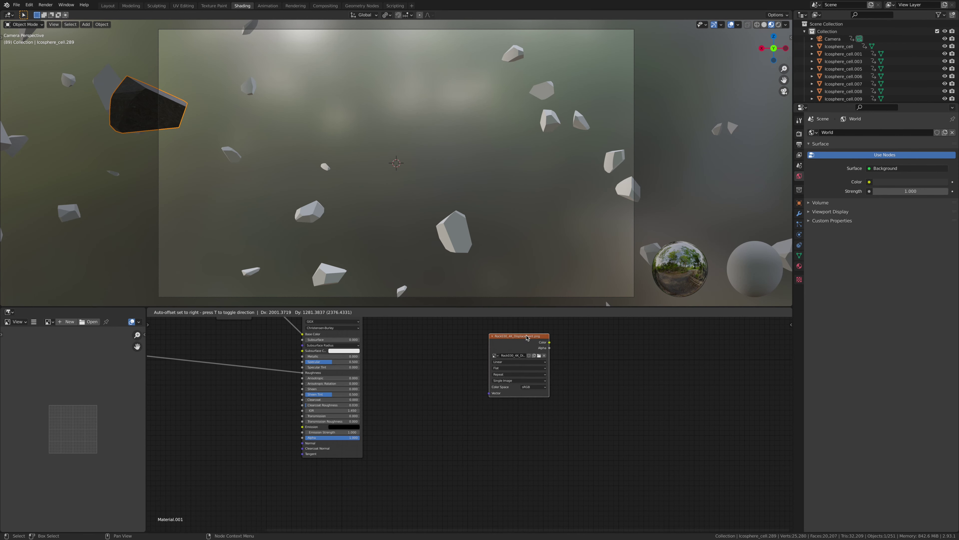
# Place the Rock030_4K_Displacement.png texture node beyond the Material Output and add a Displacement node just below the Material Output
pyautogui.moveTo(416, 396); pyautogui.dragTo(323, 443, button='middle')
pyautogui.click(349, 430)
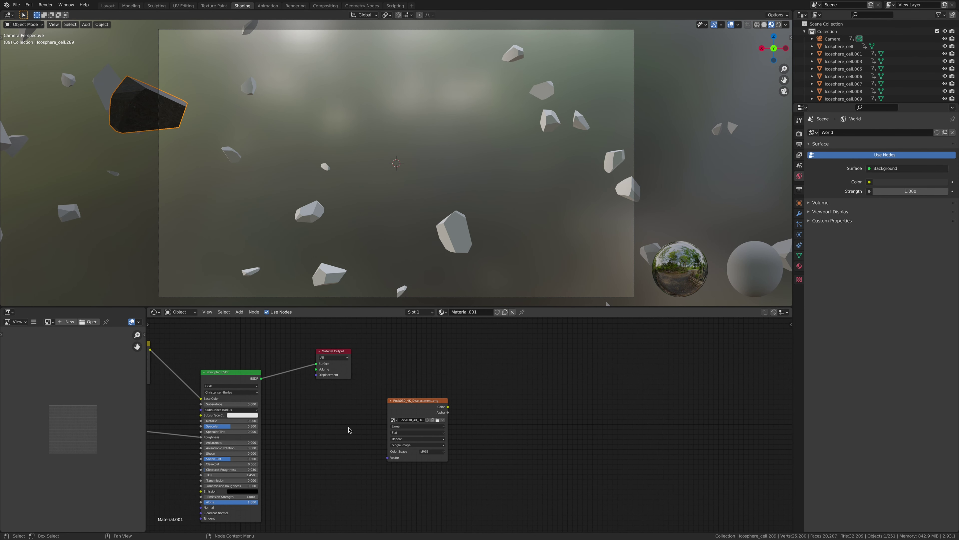
pyautogui.hotkey('shift', 'a')
pyautogui.click(349, 427)
pyautogui.write('dis')
pyautogui.click(363, 441)
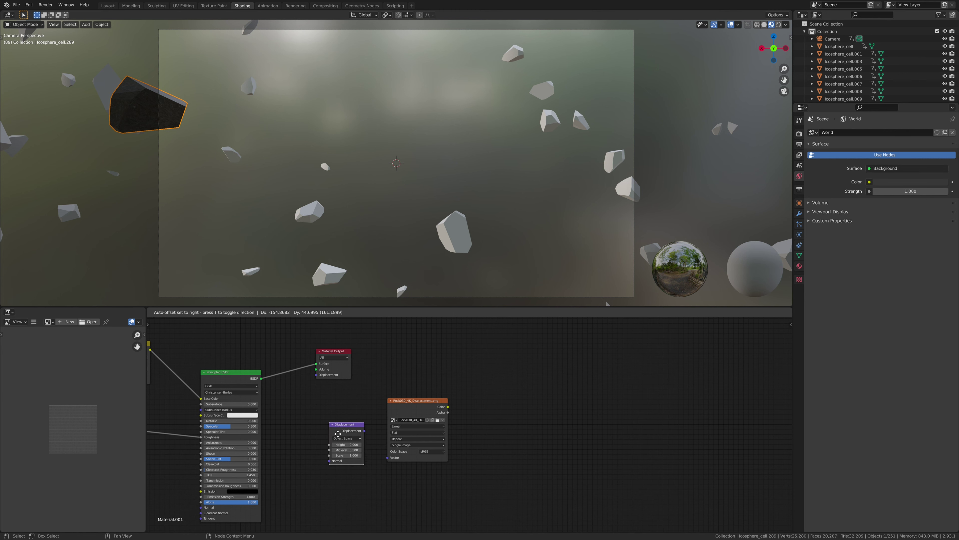
pyautogui.click(320, 417)
# Link the displacement texture's Color to the Displacement node's Normal and that node to the Material Output's Displacement, setting the texture's color space to Non-Color
pyautogui.moveTo(316, 374); pyautogui.dragTo(341, 410)
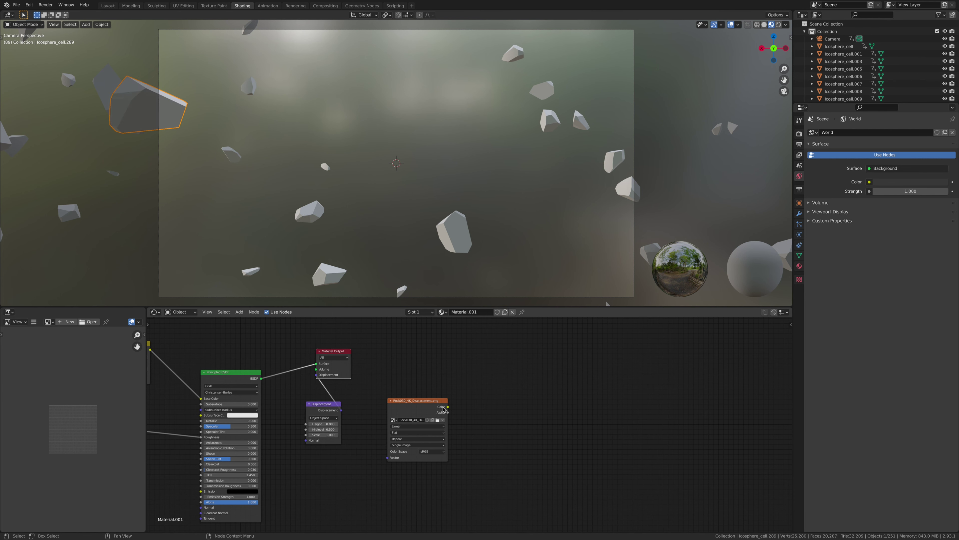
pyautogui.moveTo(448, 407)
pyautogui.mouseDown()
pyautogui.moveTo(475, 401)
pyautogui.moveTo(306, 424)
pyautogui.mouseUp()
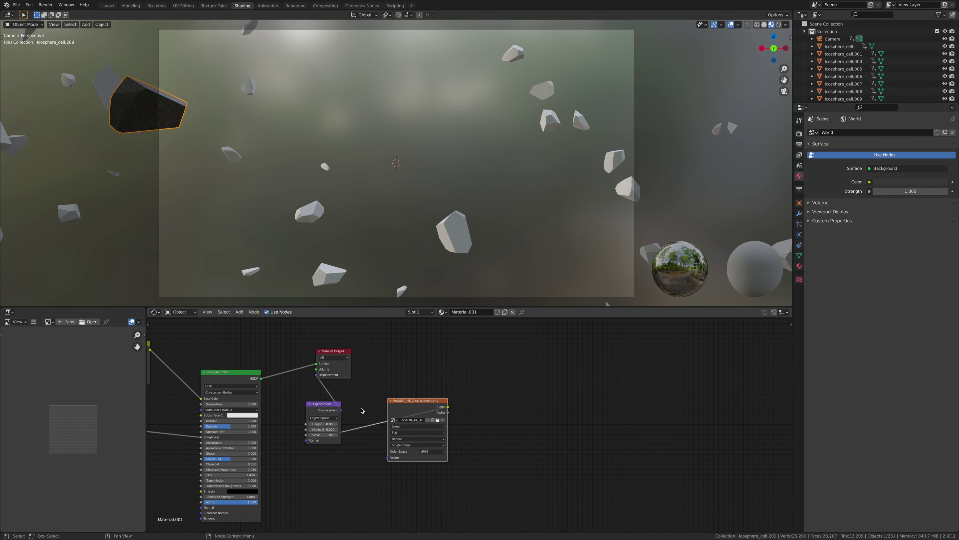
pyautogui.click(427, 452)
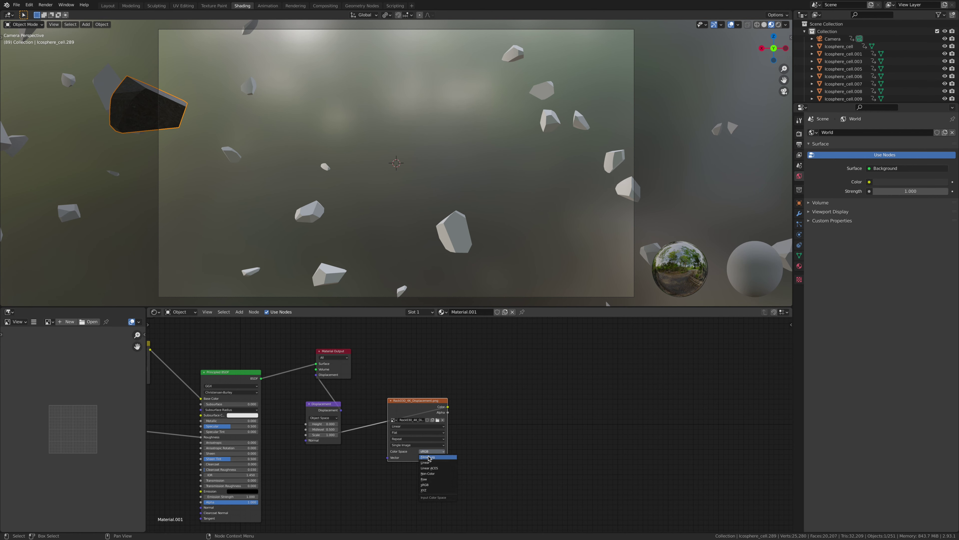
pyautogui.click(430, 474)
pyautogui.click(299, 475)
# Duplicate the displacement texture node, place the copy below the roughness texture node, and load Rock030_4K_Normal.png into it
pyautogui.moveTo(298, 475); pyautogui.dragTo(480, 434, button='middle')
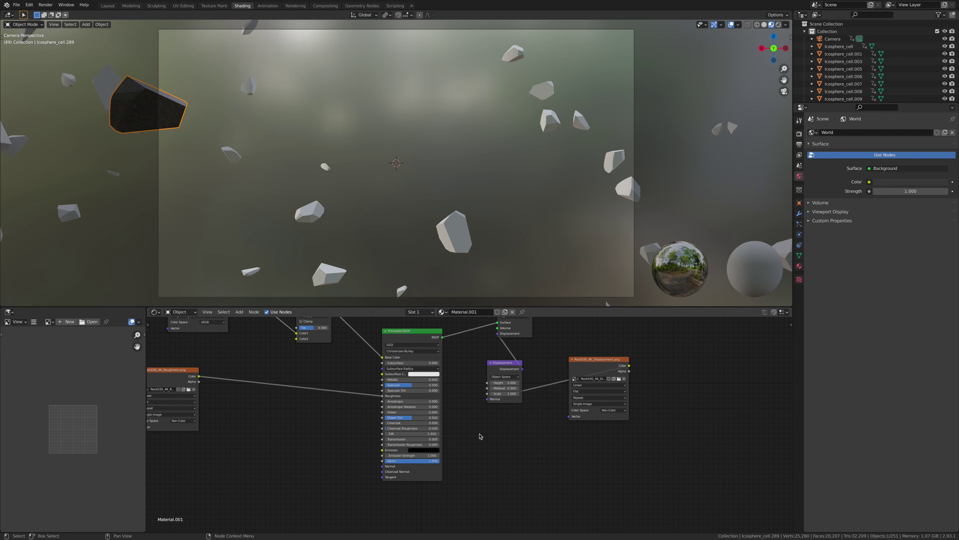
pyautogui.hotkey('shift', 'a')
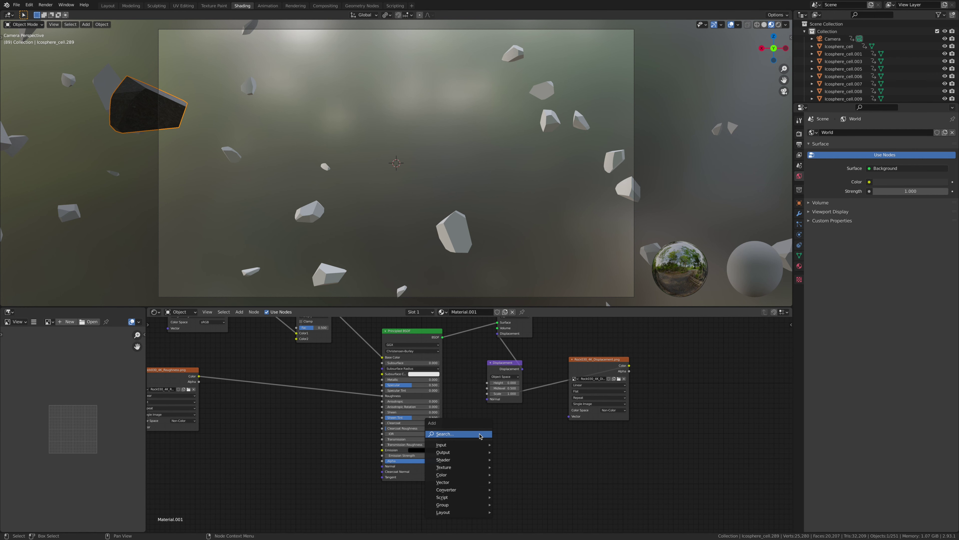
pyautogui.press('Escape')
pyautogui.click(581, 364)
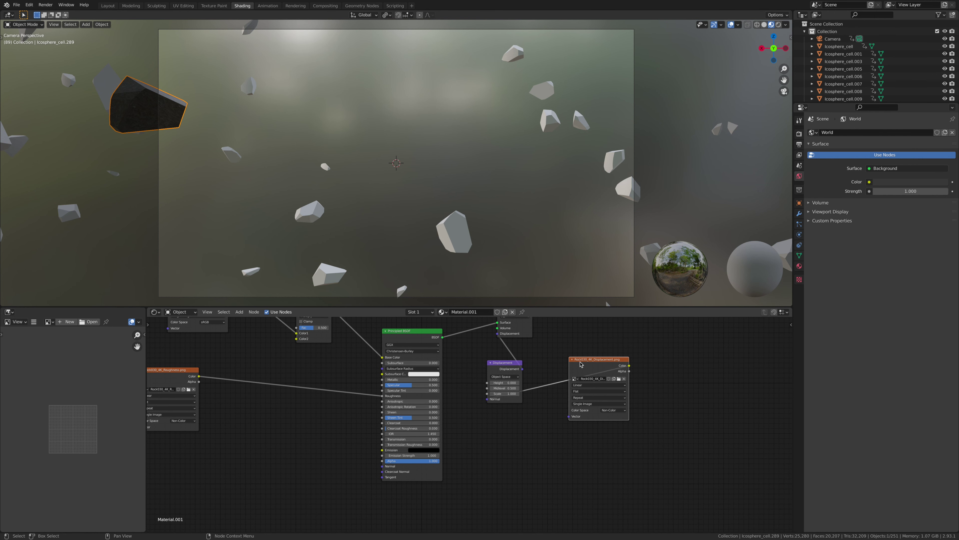
pyautogui.hotkey('shift', 'd')
pyautogui.click(256, 472)
pyautogui.click(276, 467)
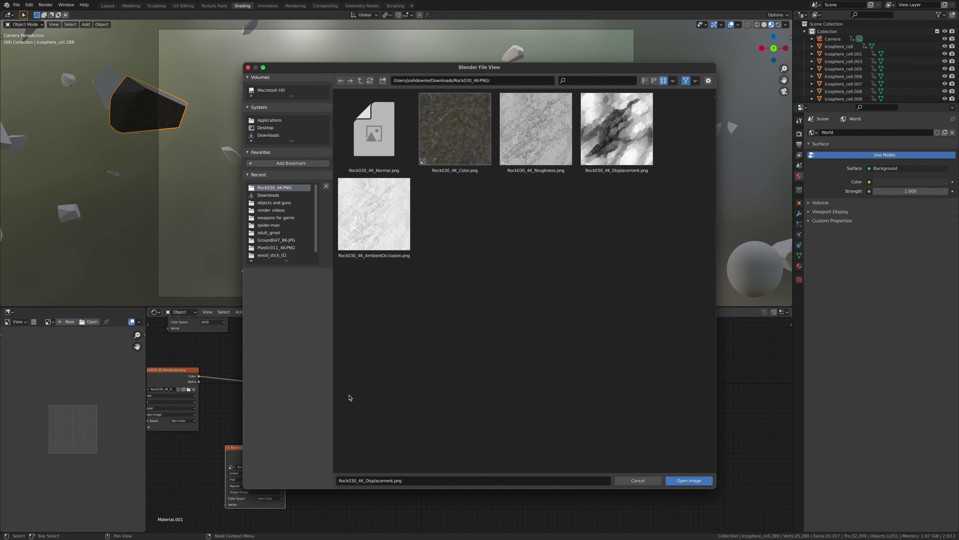
pyautogui.click(395, 134)
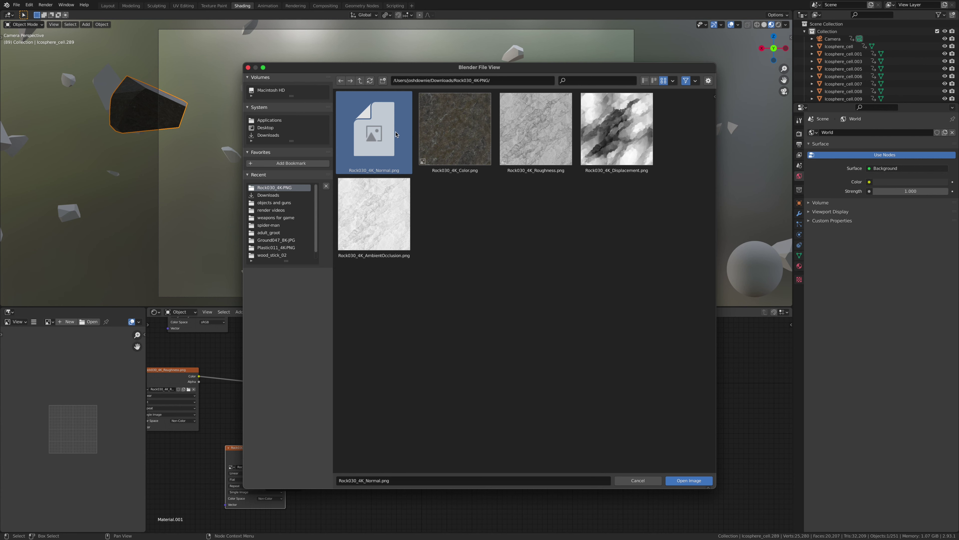
pyautogui.doubleClick(389, 133)
# Add a Normal Map node between the normal texture node and the Principled BSDF
pyautogui.hotkey('shift', 'a')
pyautogui.click(307, 450)
pyautogui.write('norm')
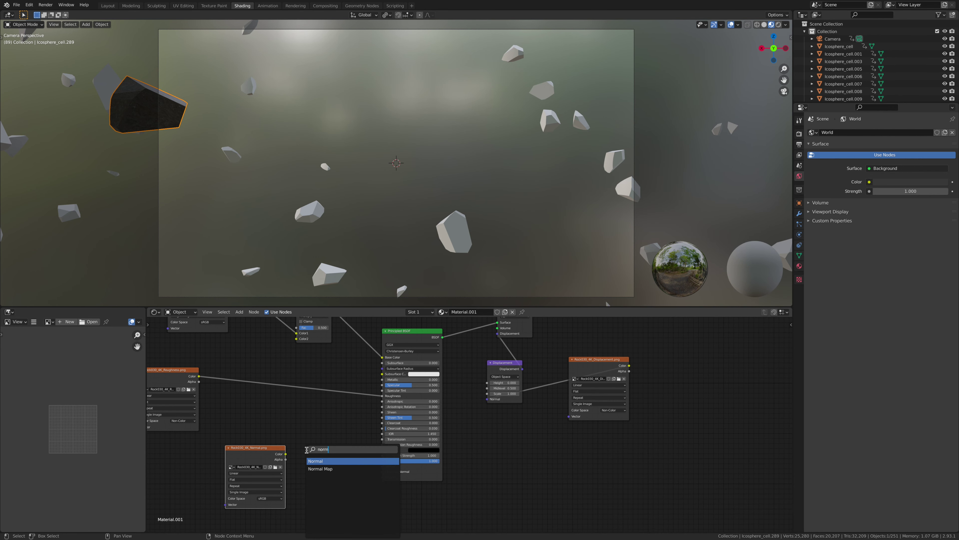
pyautogui.click(324, 469)
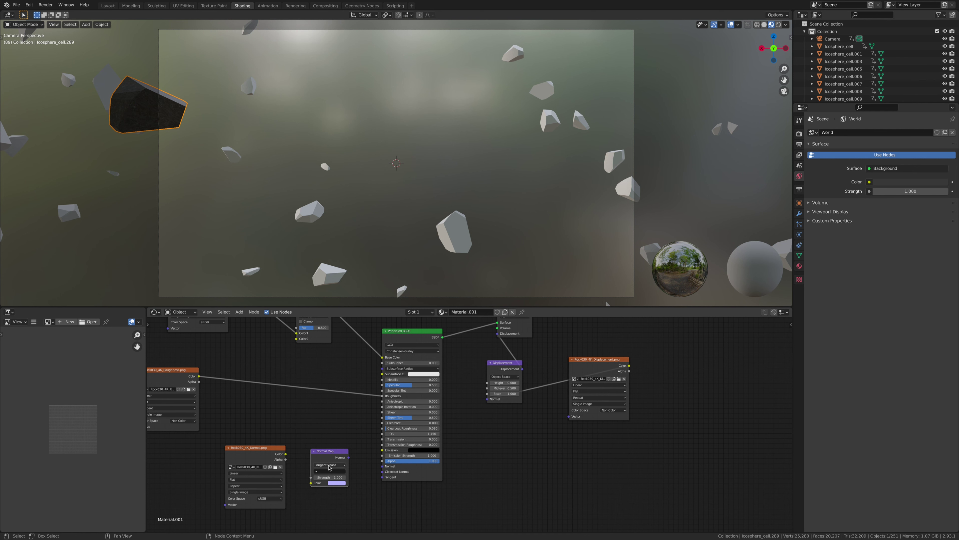
# Link the normal texture's Color through the Normal Map node to the Principled BSDF's Normal, and set the texture's color space to Non-Color
pyautogui.moveTo(286, 454); pyautogui.dragTo(311, 482)
pyautogui.moveTo(348, 457)
pyautogui.mouseDown()
pyautogui.moveTo(393, 473)
pyautogui.moveTo(382, 466)
pyautogui.mouseUp()
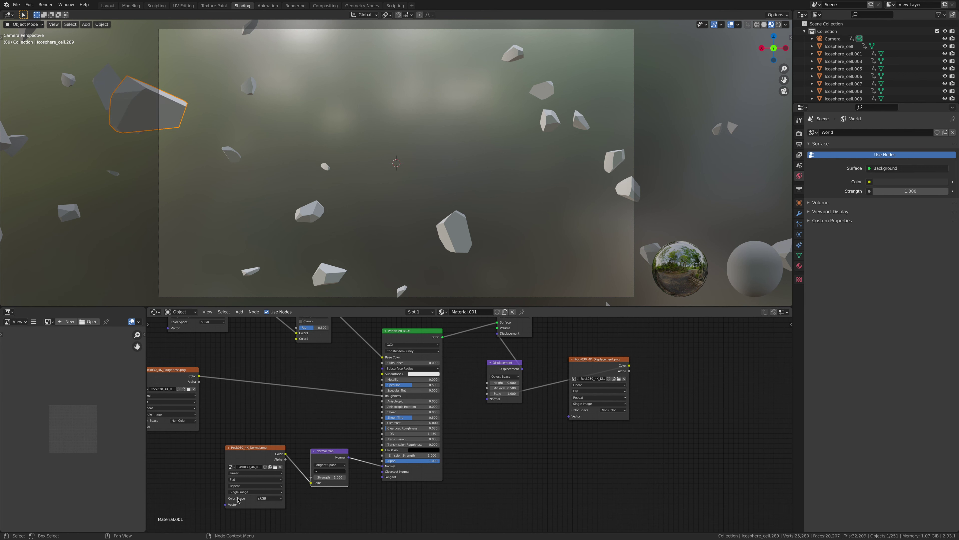
pyautogui.click(269, 498)
pyautogui.click(273, 479)
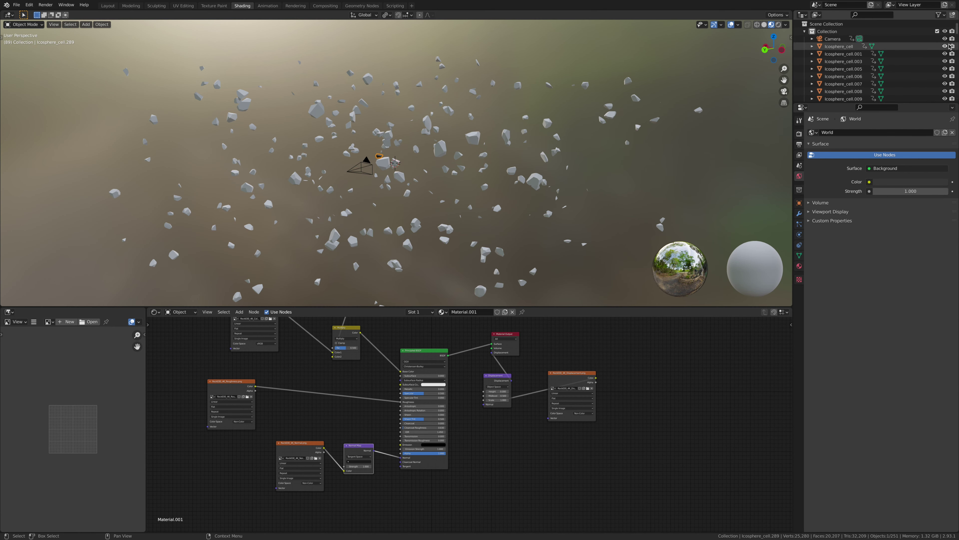
# Hide the camera in the viewport and select all the rocks, keeping the textured rock active
pyautogui.click(944, 39)
pyautogui.scroll(-4, 262, 77)
pyautogui.moveTo(193, 61); pyautogui.dragTo(578, 281)
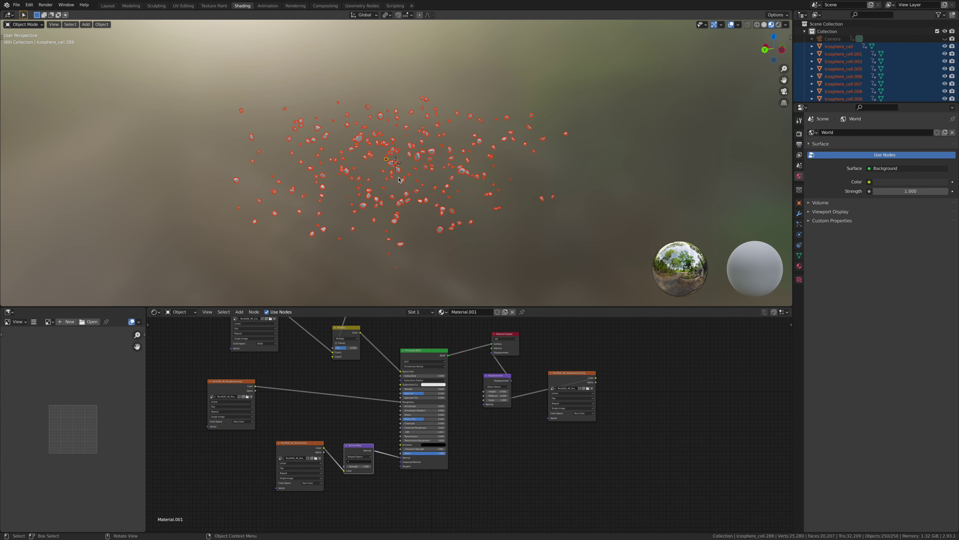
pyautogui.scroll(-2, 399, 178)
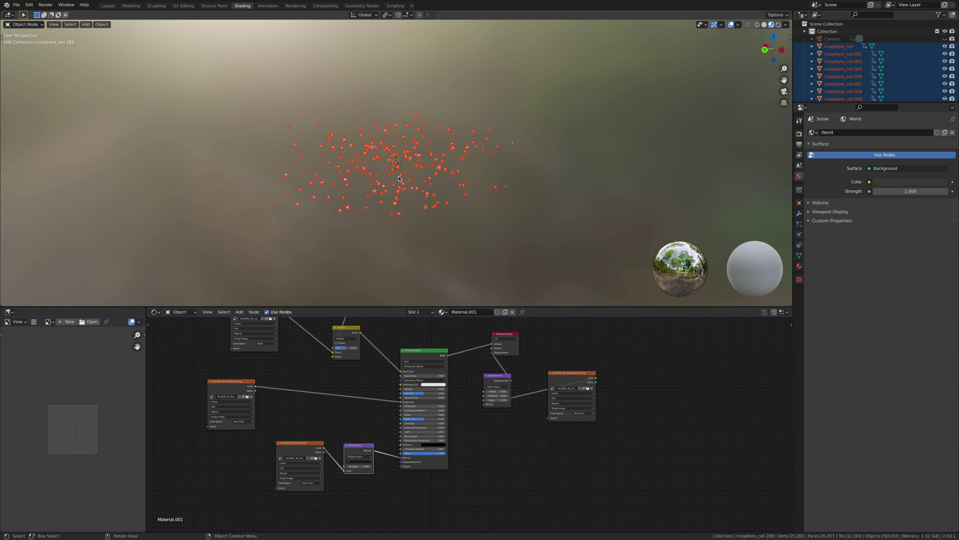
# Link the active rock's material to all the selected rocks, then deselect everything
pyautogui.hotkey('ctrl', 'l')
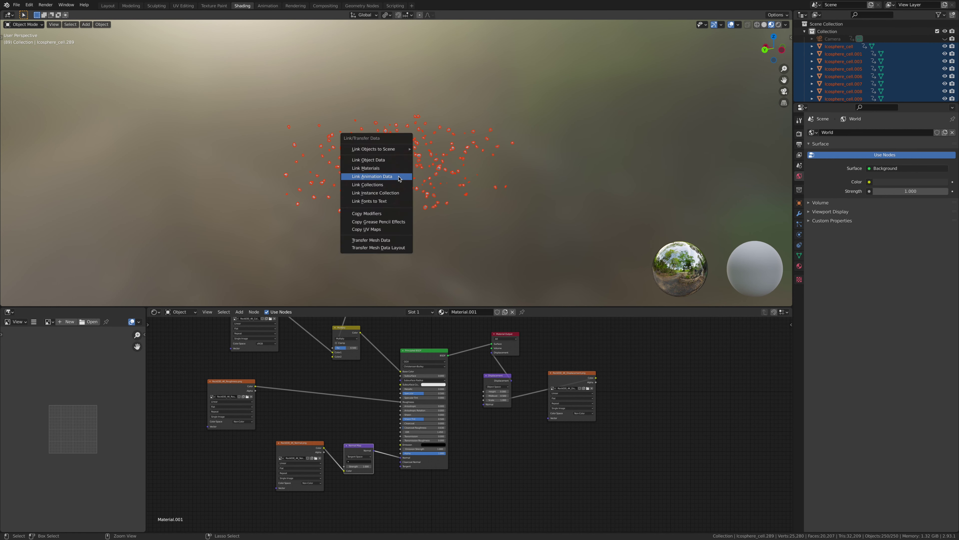
pyautogui.click(379, 168)
pyautogui.scroll(8, 355, 188)
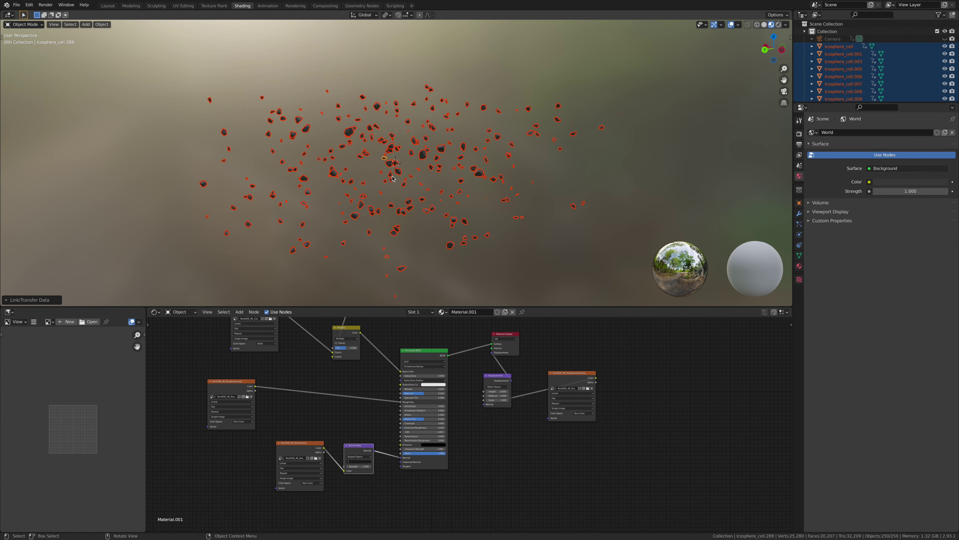
pyautogui.click(343, 194)
pyautogui.moveTo(380, 143); pyautogui.dragTo(413, 141, button='middle')
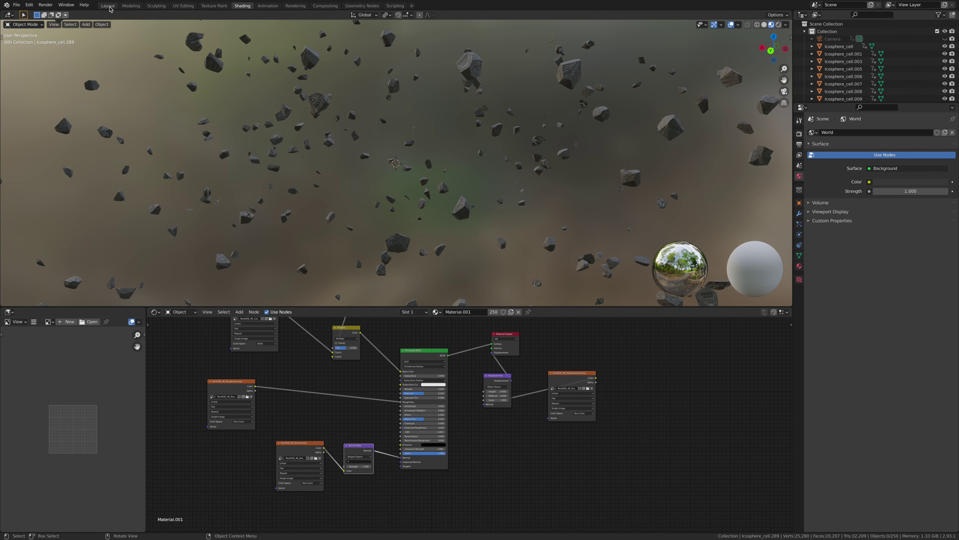
# In the Layout workspace, show the viewport in Material Preview and set the timeline to frame 0
pyautogui.click(108, 6)
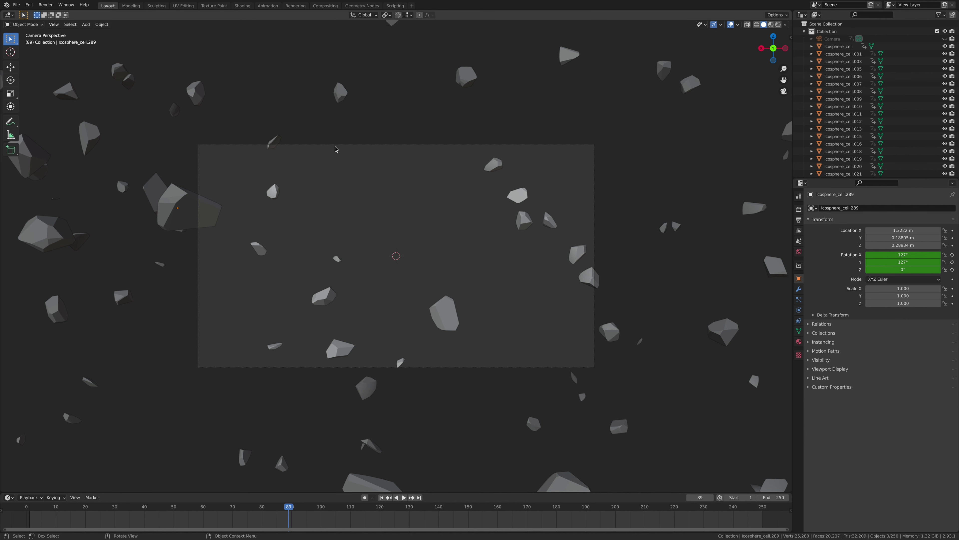
pyautogui.click(771, 25)
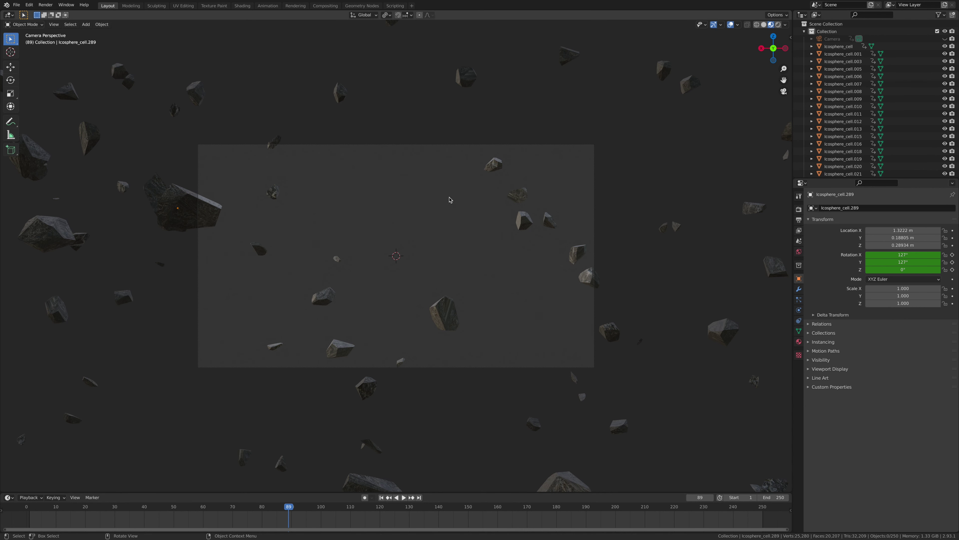
pyautogui.moveTo(283, 507); pyautogui.dragTo(15, 507)
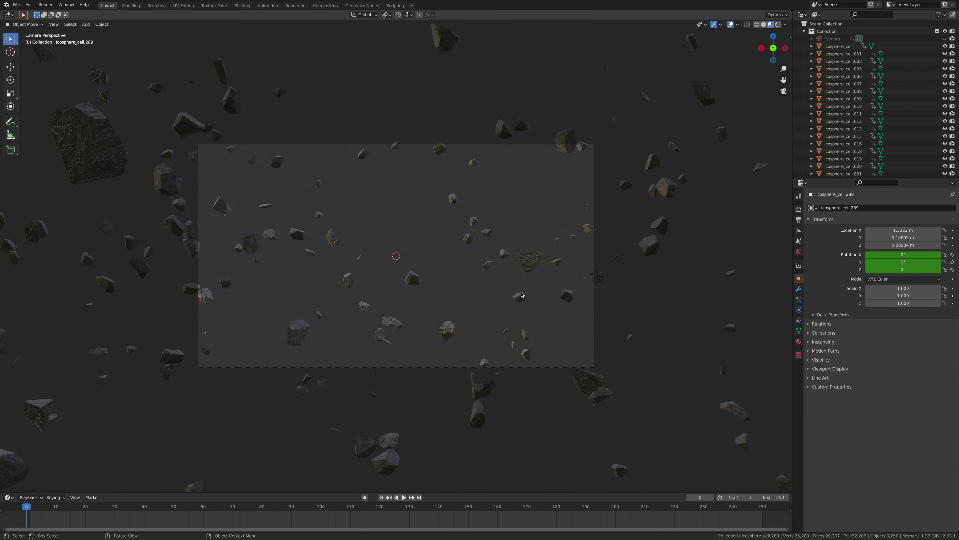